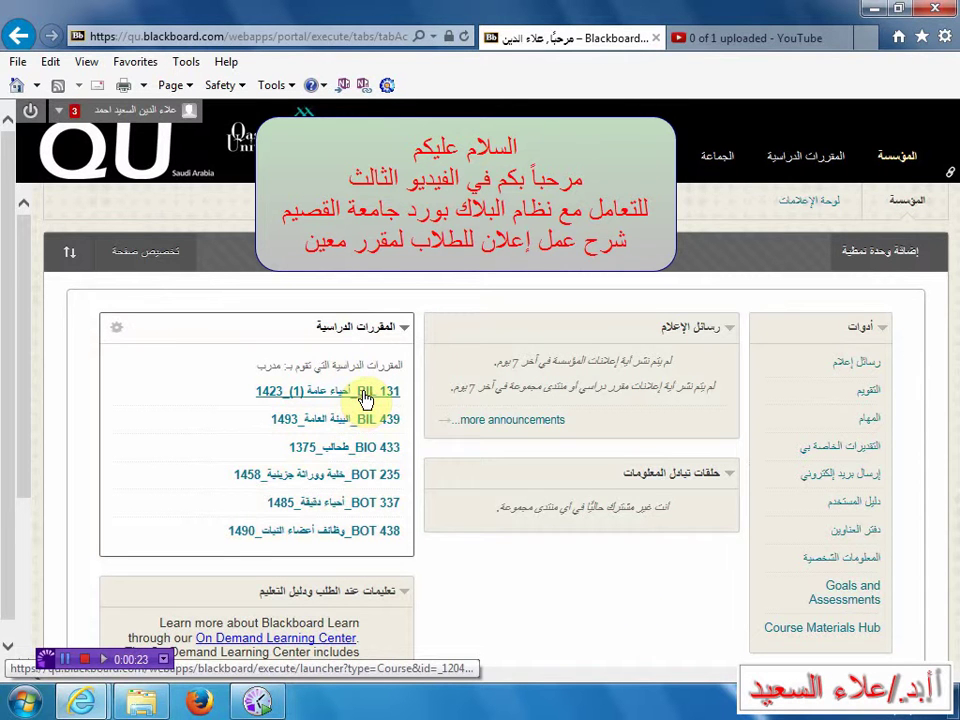
Open the BIL 131 course's announcements page (رسائل إعلام) and start creating a new announcement.
{"action": "left_click", "coordinate": [365, 398]}
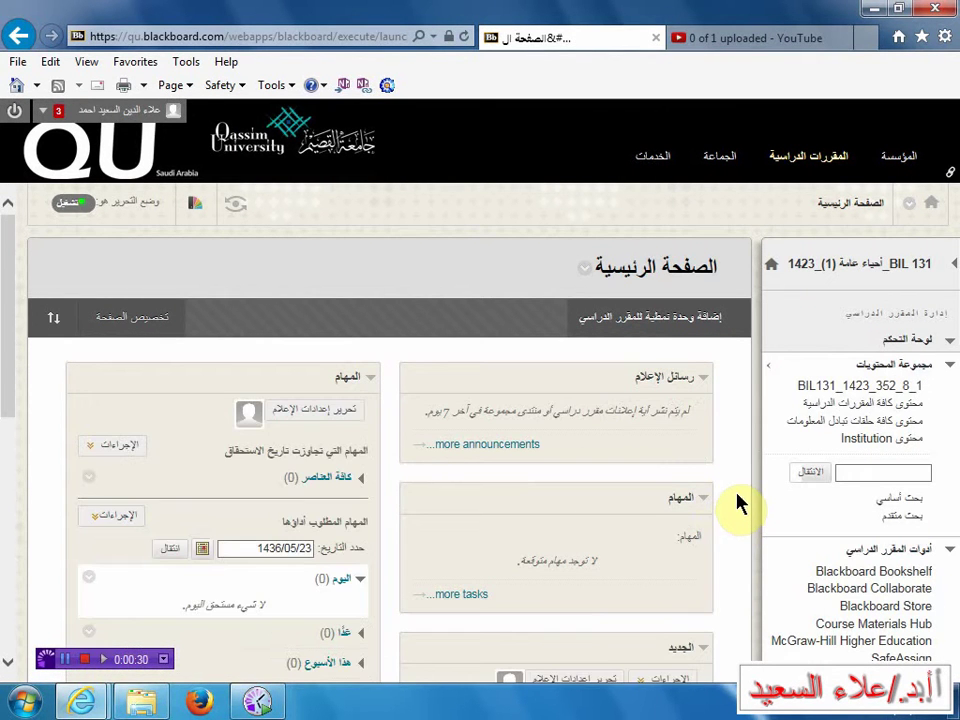
{"action": "scroll", "coordinate": [746, 503], "scroll_direction": "down", "scroll_amount": 1}
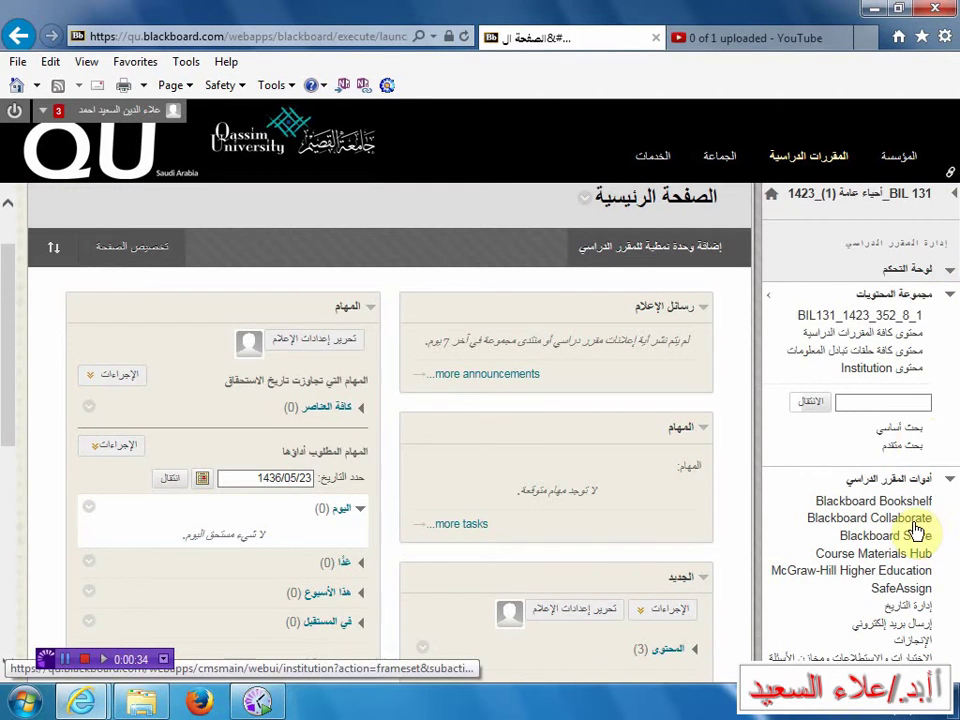
{"action": "scroll", "coordinate": [911, 530], "scroll_direction": "down", "scroll_amount": 2}
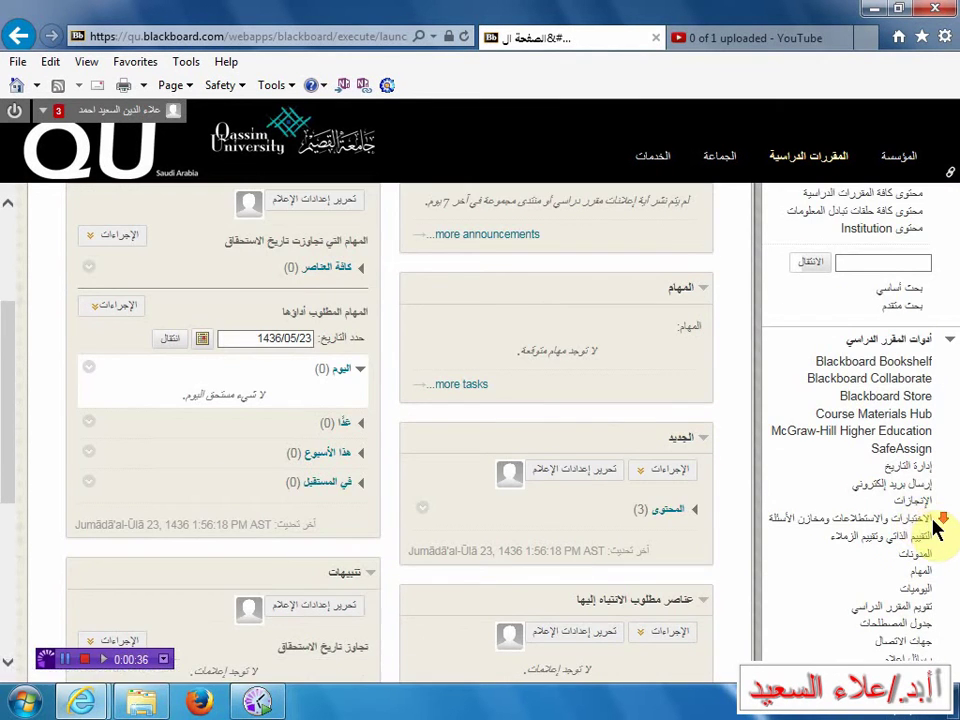
{"action": "scroll", "coordinate": [925, 525], "scroll_direction": "down", "scroll_amount": 2}
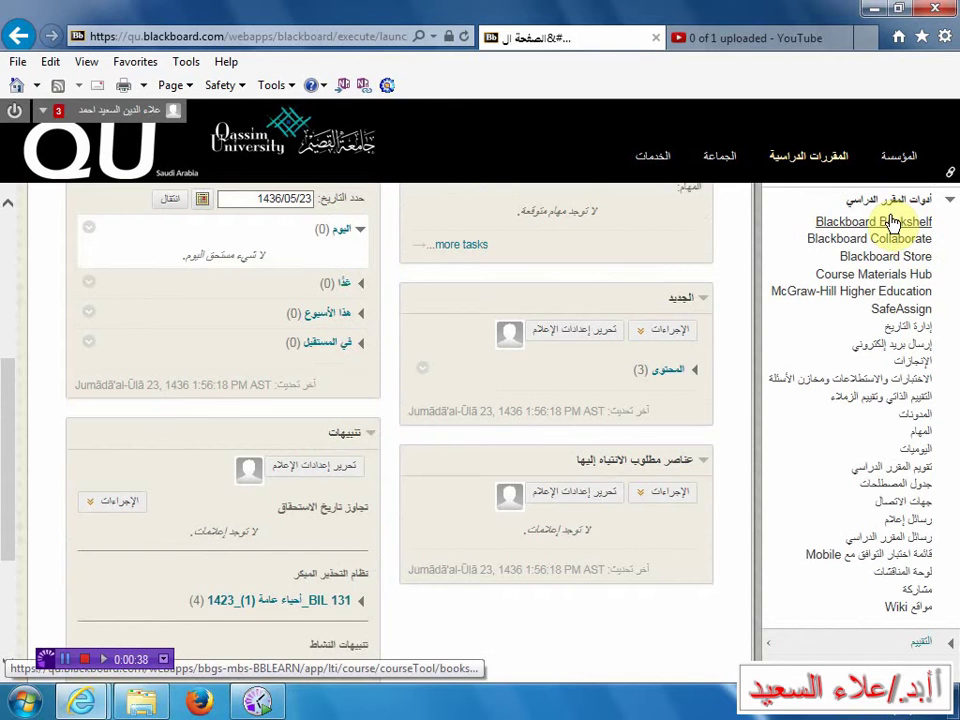
{"action": "left_click", "coordinate": [897, 522]}
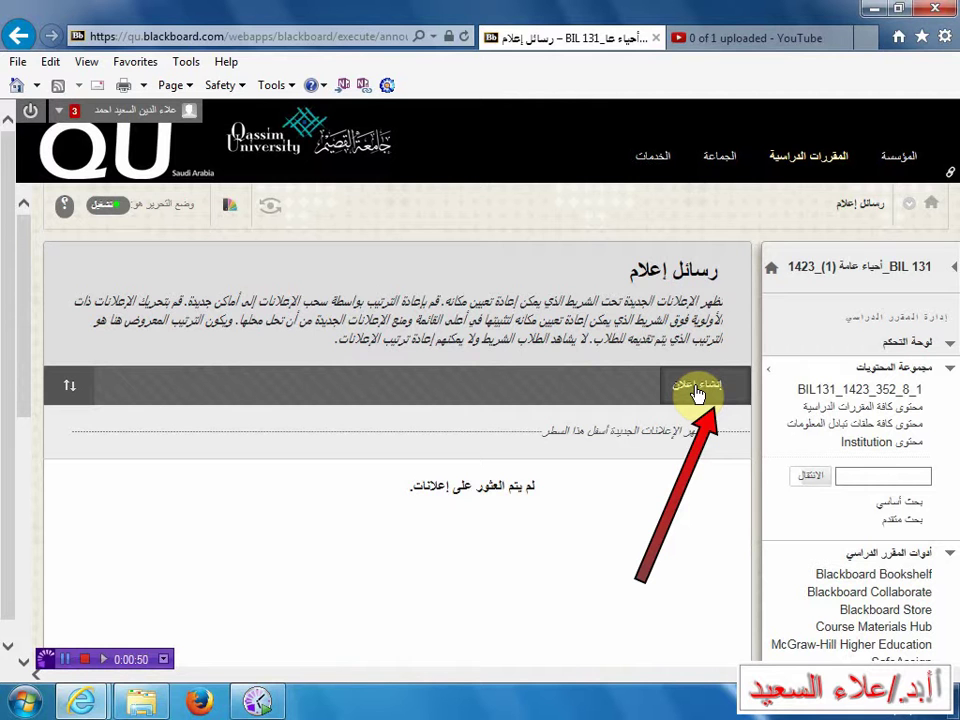
{"action": "left_click", "coordinate": [697, 393]}
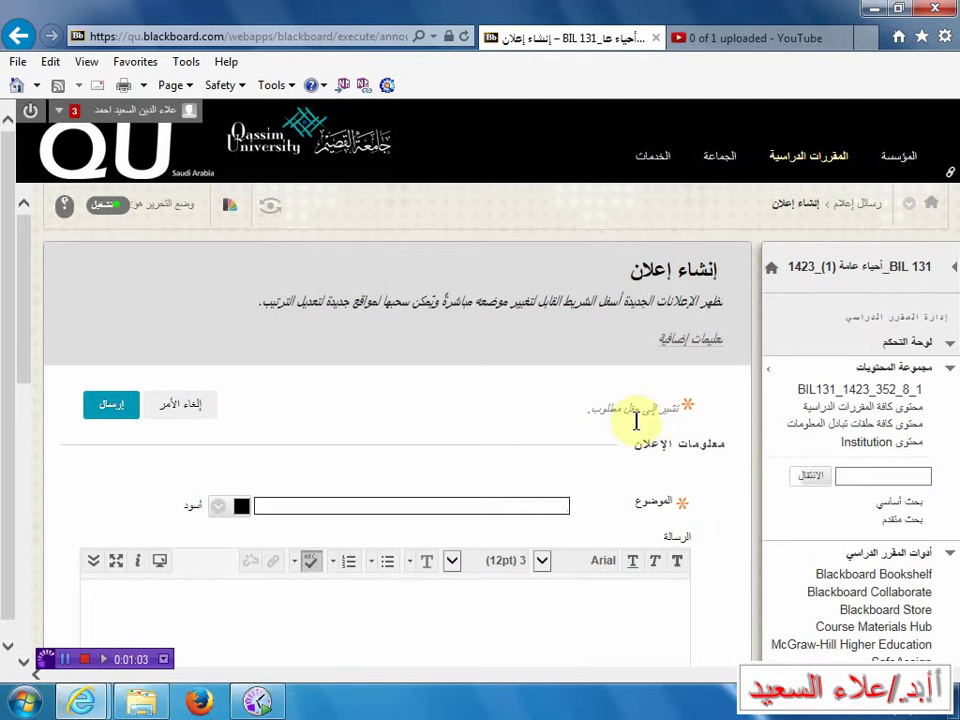
Enter "تأجيل موعد محاضرة مقرر أحياء 1" as the announcement's subject.
{"action": "left_click", "coordinate": [551, 507]}
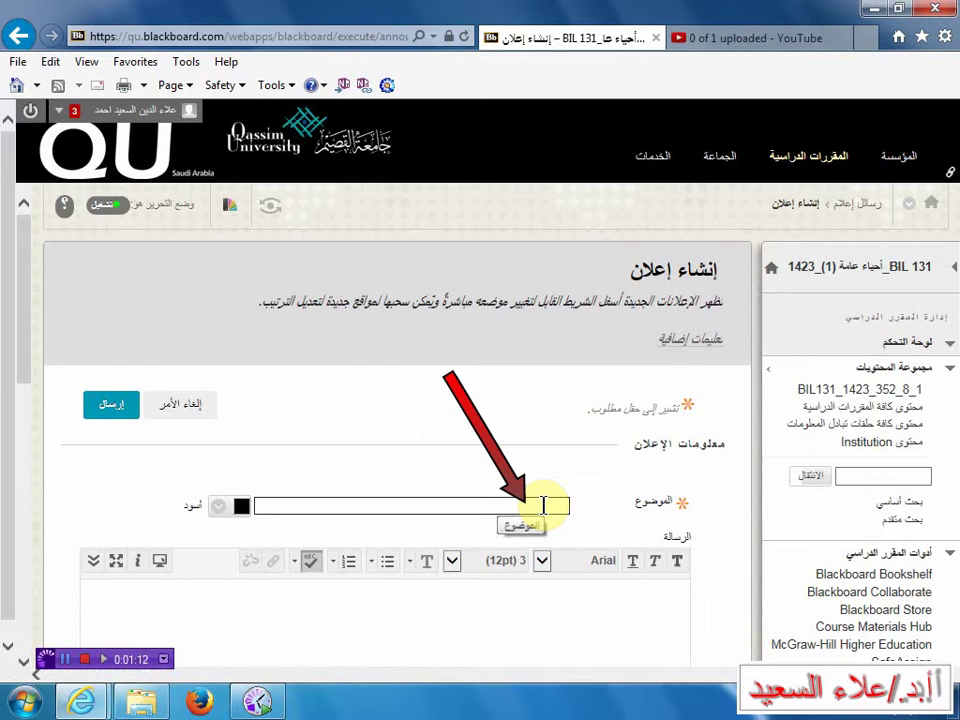
{"action": "left_click", "coordinate": [543, 505]}
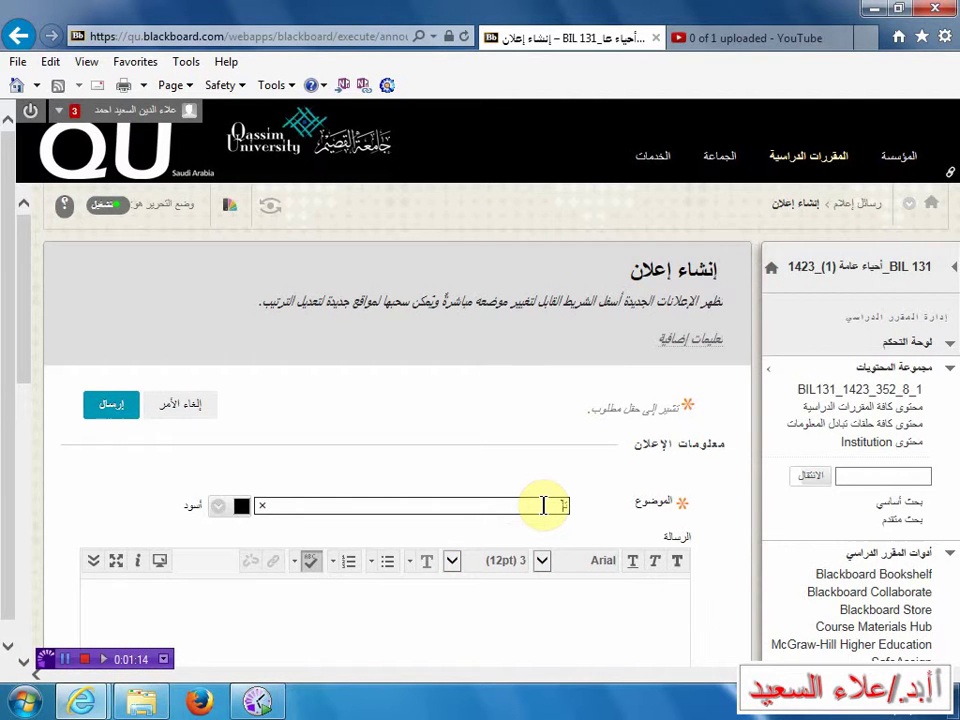
{"action": "type", "text": "تأجيل"}
{"action": "type", "text": " ا"}
{"action": "type", "text": "وعد"}
{"action": "type", "text": " محاضرة"}
{"action": "type", "text": " مقرر"}
{"action": "type", "text": " أحياء 1"}
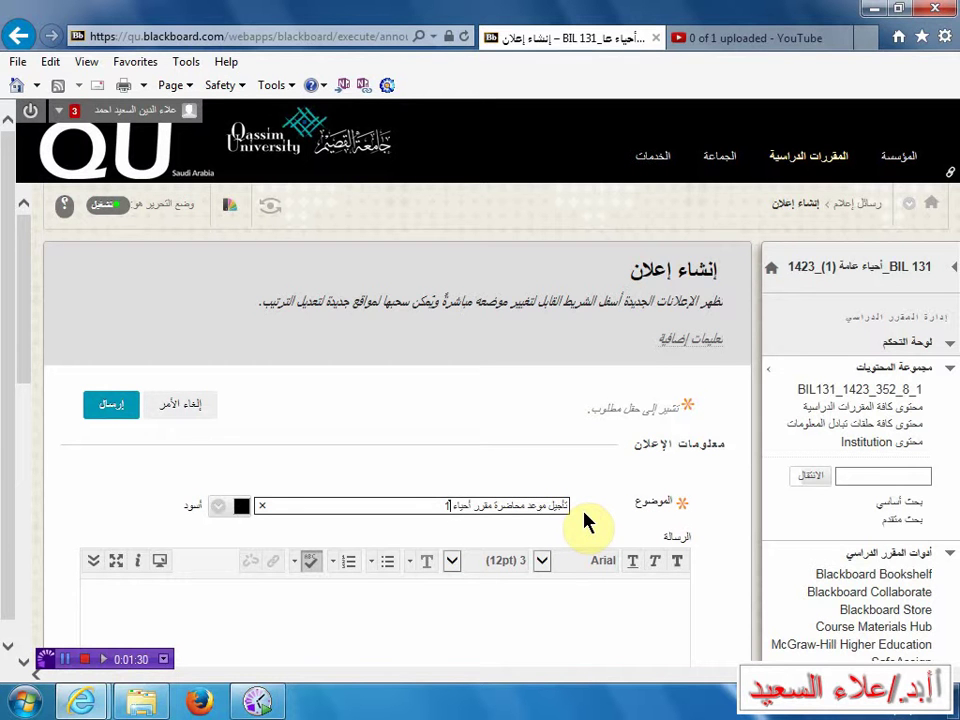
Write the announcement message "قد تقرر تأجيل موعد محاضرة أحياء عامة 1 إلى يوم كذا الساعة كذا بالقاعة كذا".
{"action": "left_click", "coordinate": [598, 605]}
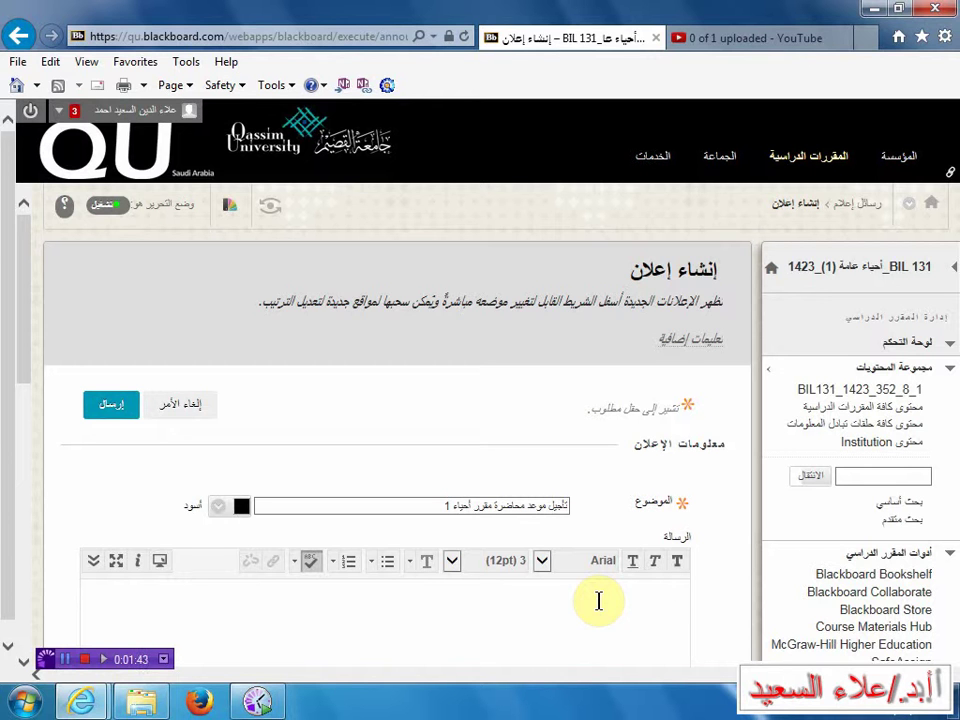
{"action": "type", "text": "ت تم"}
{"action": "key", "text": "BackSpace"}
{"action": "key", "text": "BackSpace"}
{"action": "type", "text": "تقرر تأجيل موعد محاضرة"}
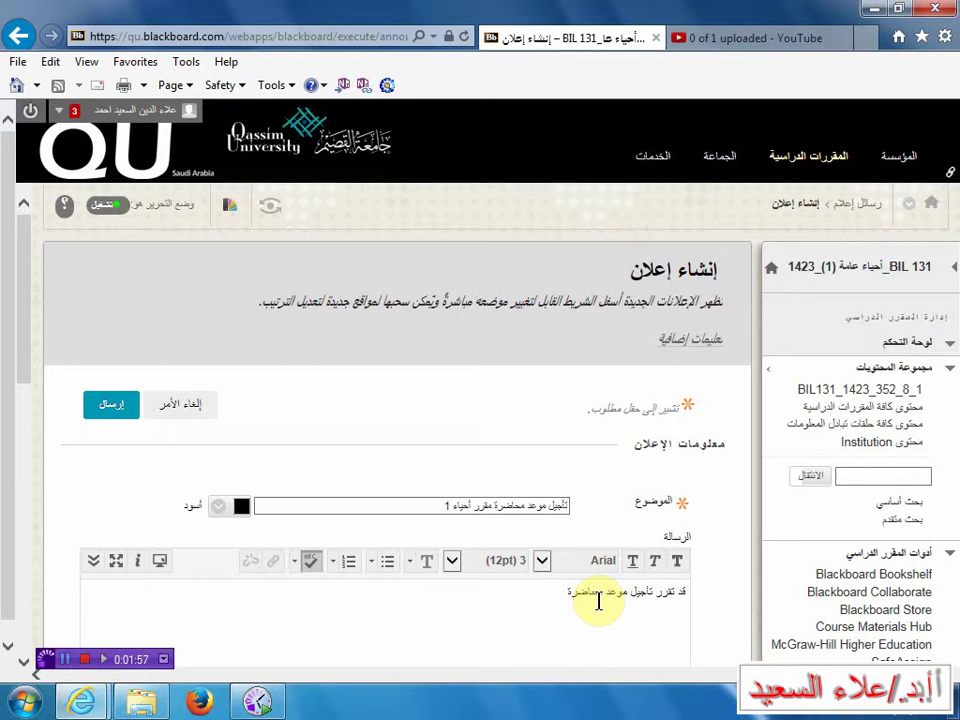
{"action": "type", "text": " أحياء عامة 1 إلى يوم كذا"}
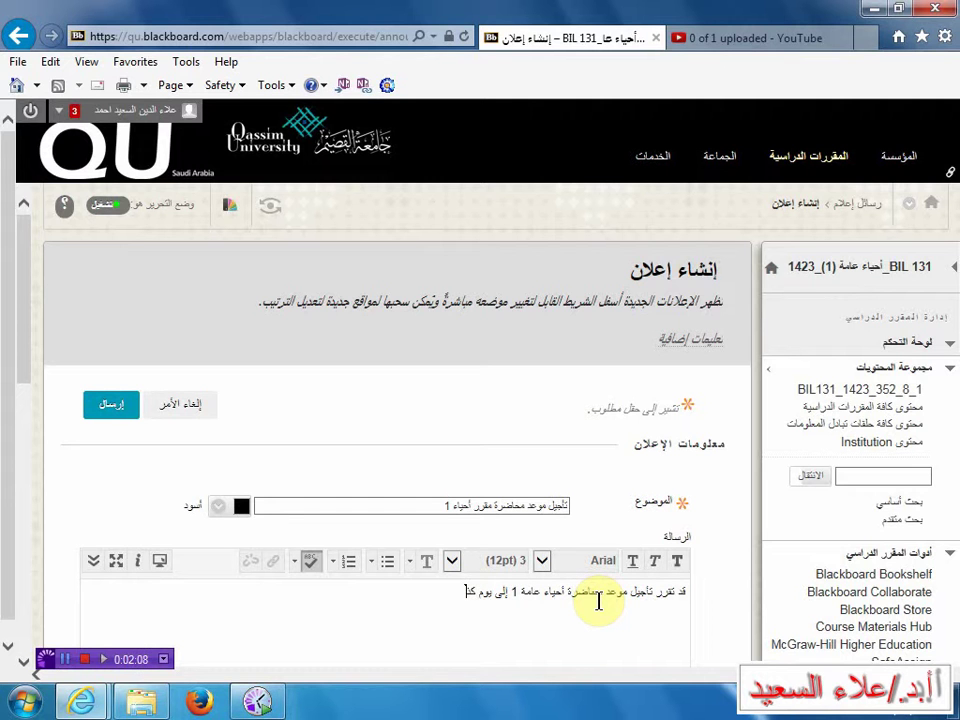
{"action": "type", "text": " الساعة كذا بالقاعة كذا"}
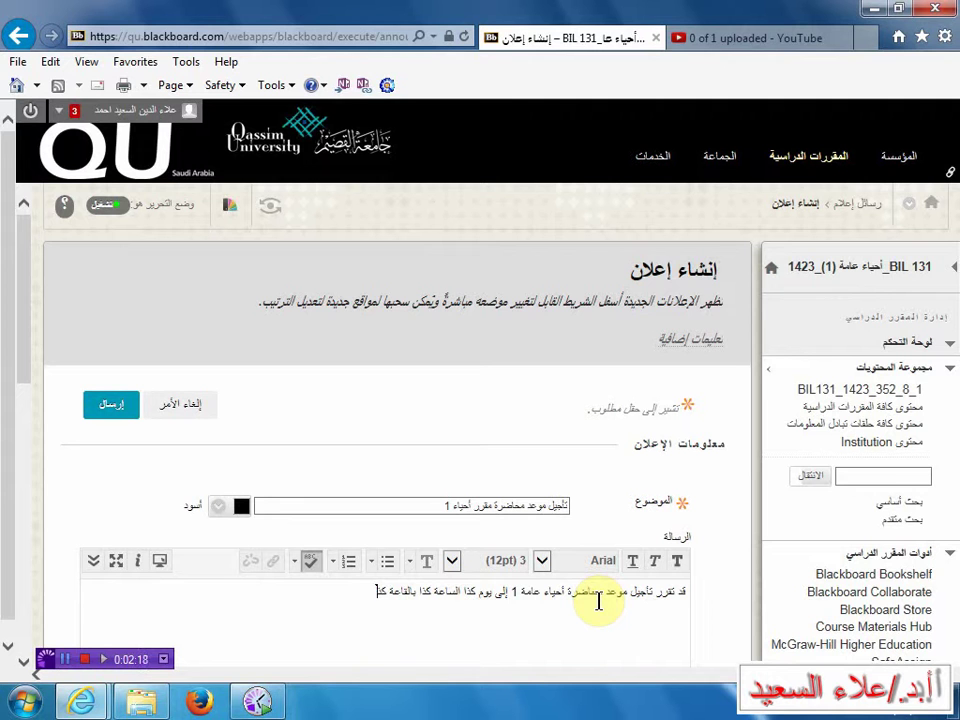
Set the whole message text to font size 7 (36pt).
{"action": "triple_click", "coordinate": [505, 597]}
{"action": "left_click", "coordinate": [452, 561]}
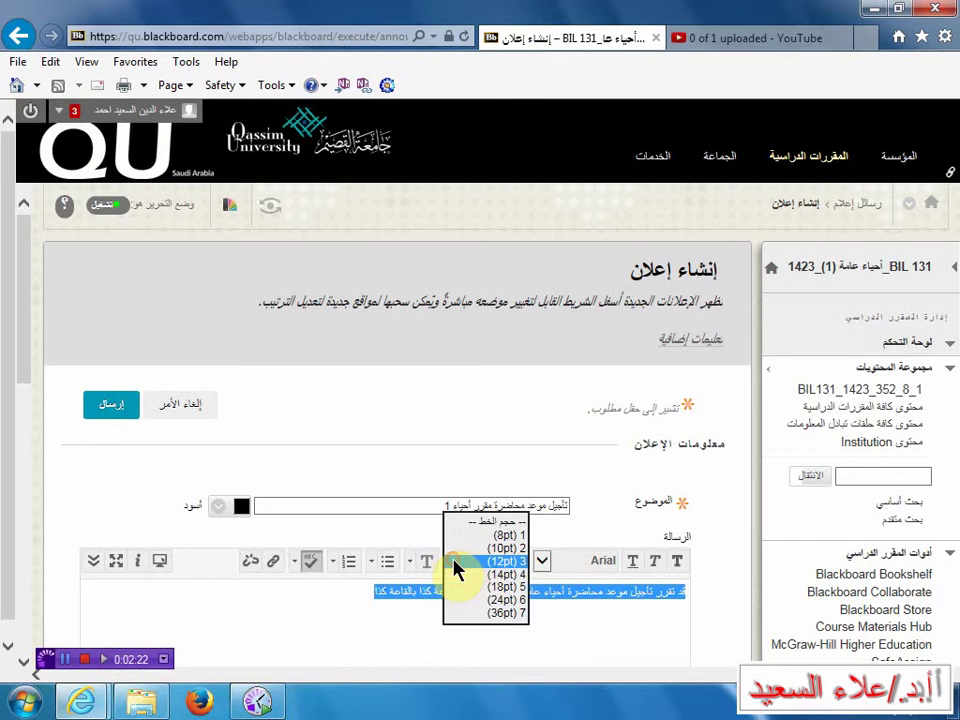
{"action": "left_click", "coordinate": [490, 612]}
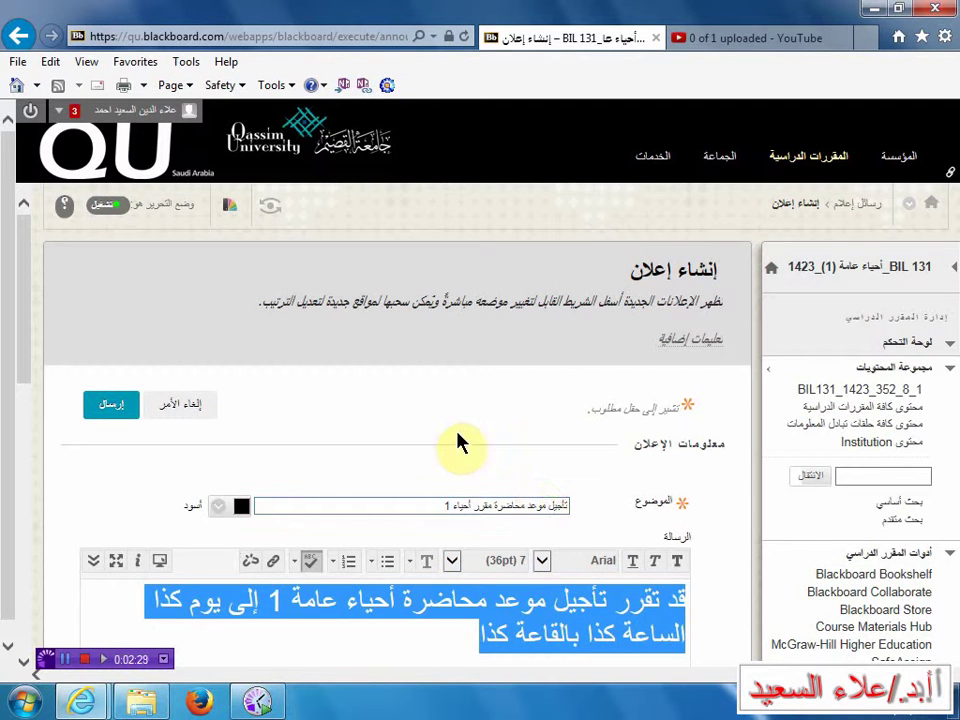
Enable both the display-after (العرض بعد) and display-until (العرض حتى) date restrictions for the announcement.
{"action": "scroll", "coordinate": [605, 465], "scroll_direction": "down", "scroll_amount": 3}
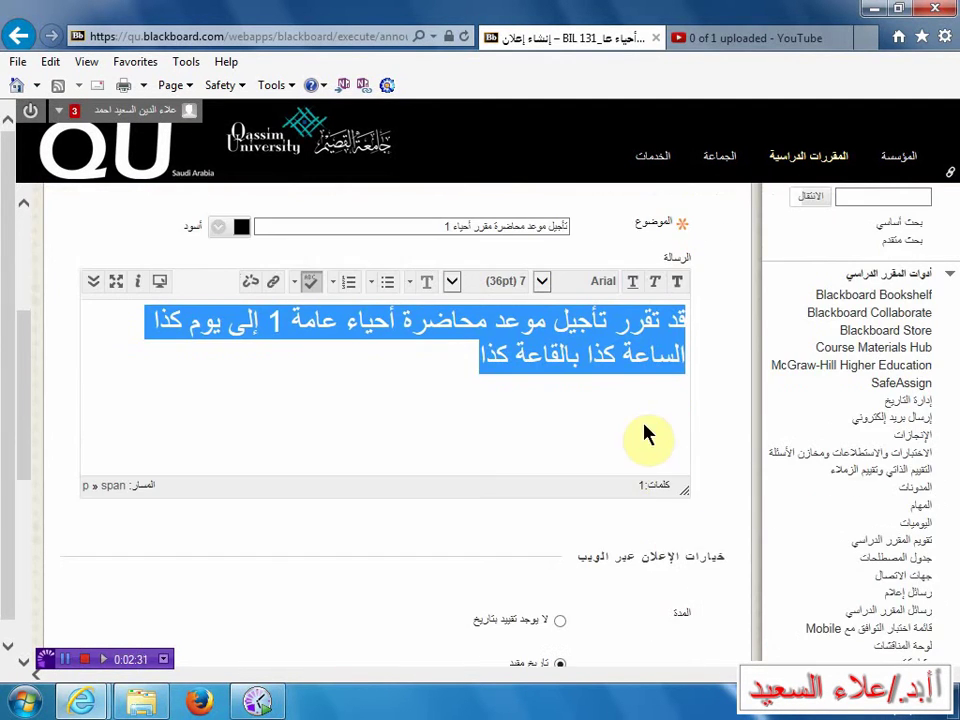
{"action": "scroll", "coordinate": [649, 439], "scroll_direction": "down", "scroll_amount": 2}
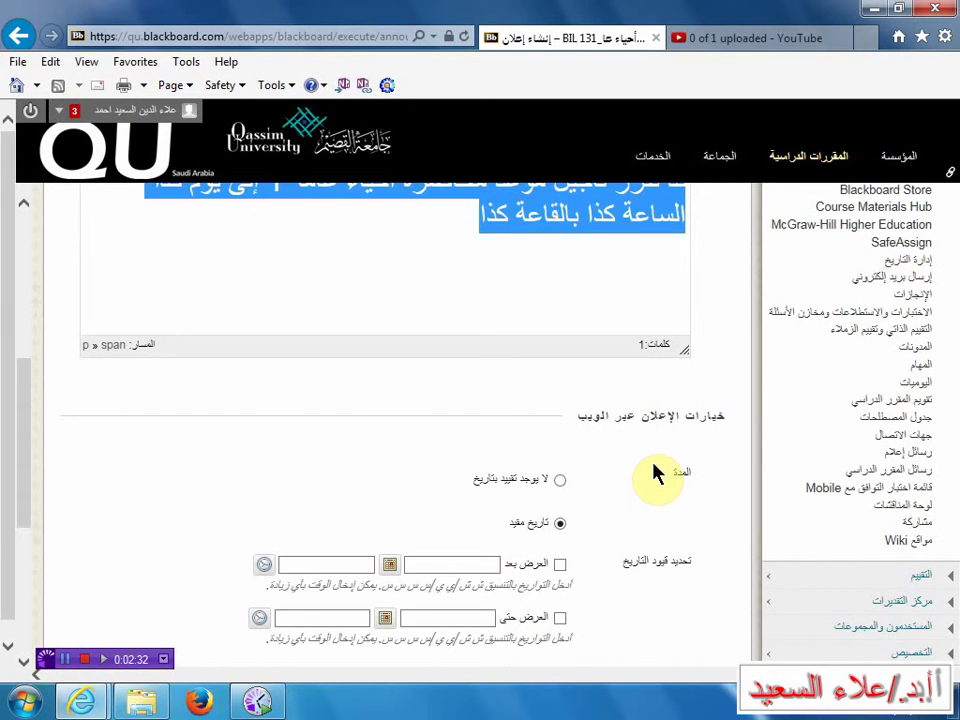
{"action": "scroll", "coordinate": [658, 471], "scroll_direction": "down", "scroll_amount": 2}
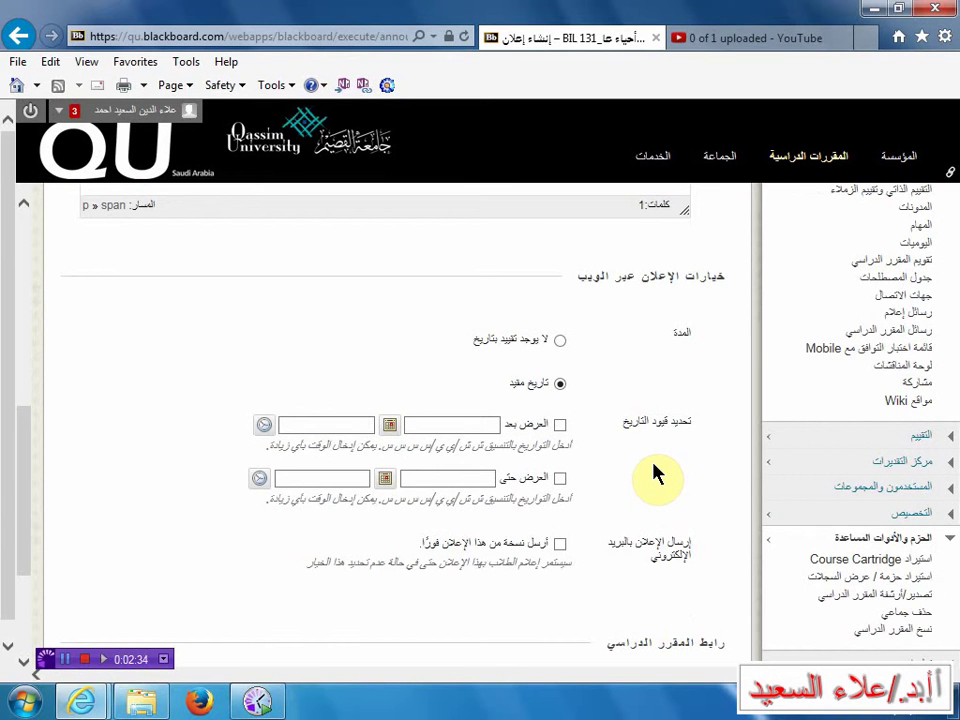
{"action": "scroll", "coordinate": [656, 475], "scroll_direction": "up", "scroll_amount": 3}
{"action": "scroll", "coordinate": [637, 560], "scroll_direction": "down", "scroll_amount": 1}
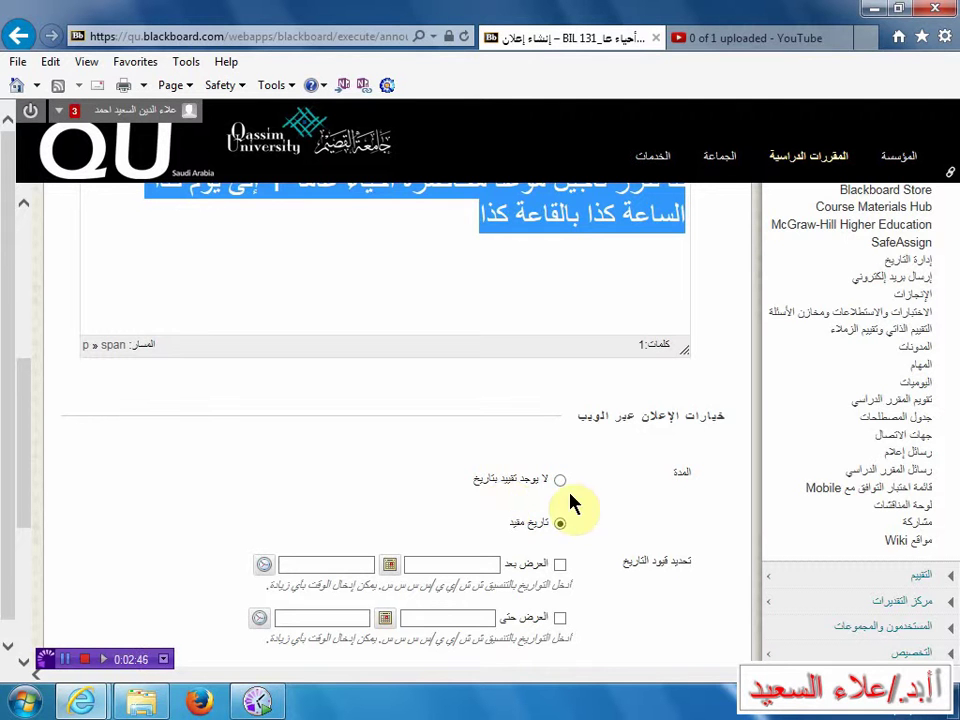
{"action": "scroll", "coordinate": [617, 500], "scroll_direction": "down", "scroll_amount": 1}
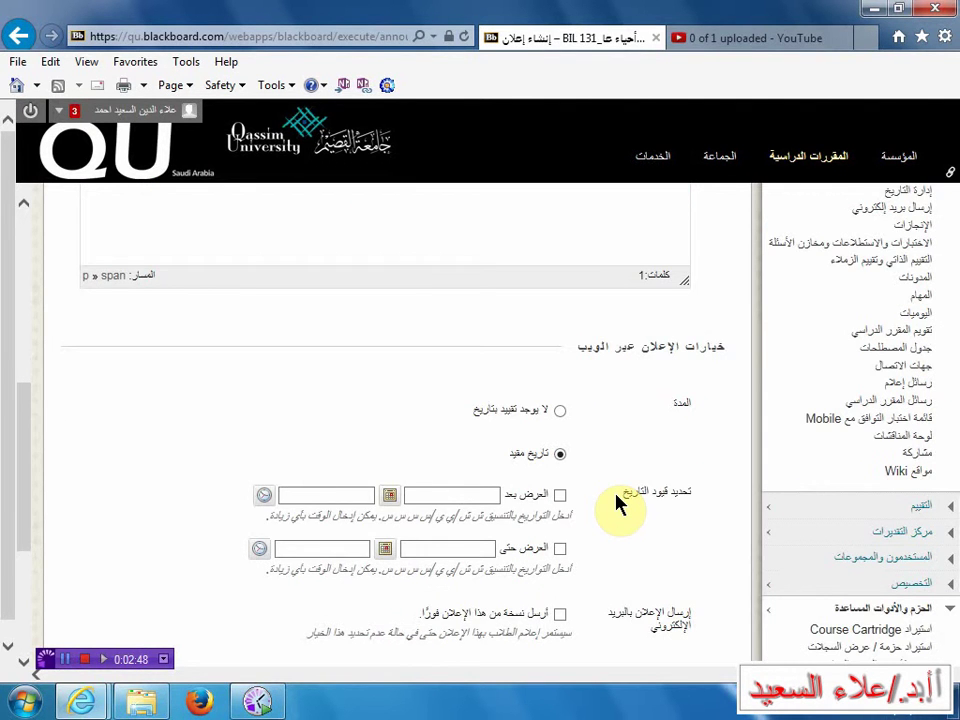
{"action": "scroll", "coordinate": [619, 530], "scroll_direction": "down", "scroll_amount": 1}
{"action": "left_click", "coordinate": [560, 425]}
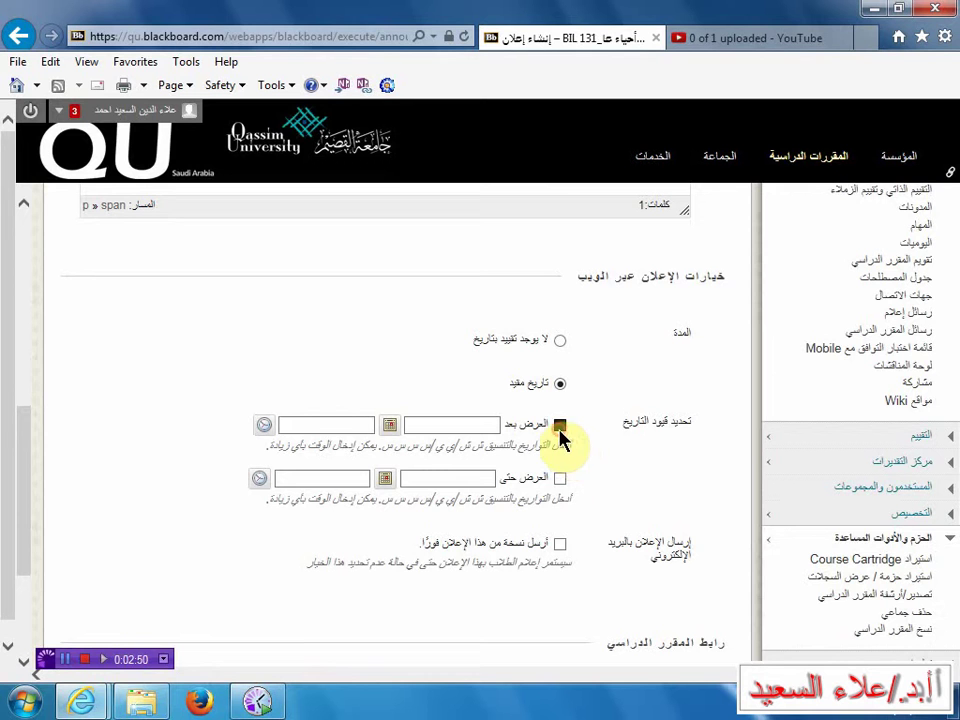
{"action": "left_click", "coordinate": [560, 480]}
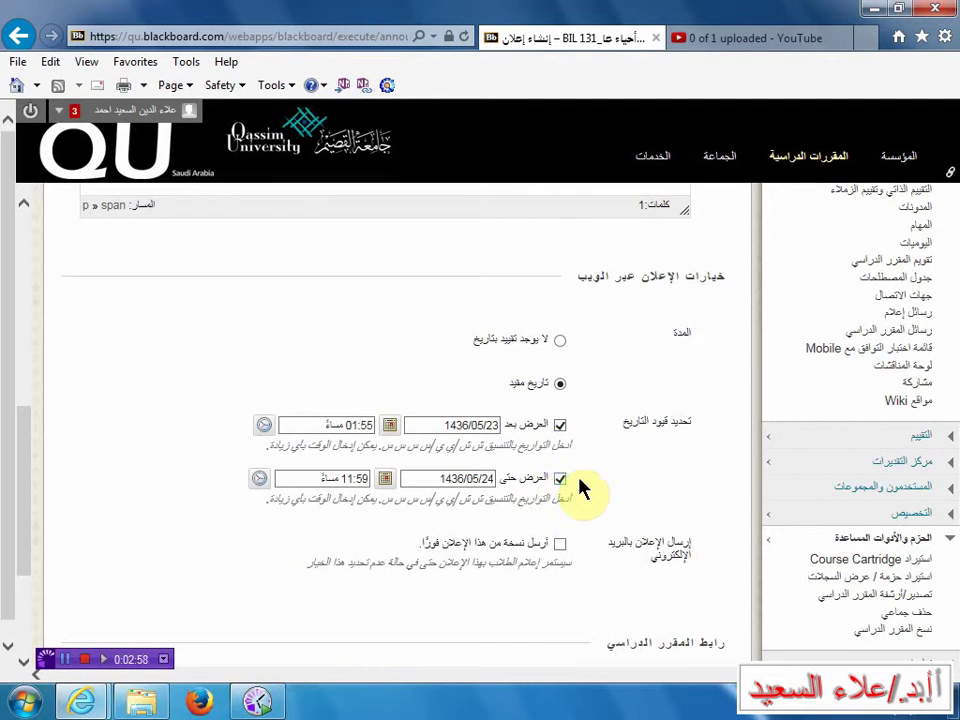
Review the completed announcement form and enable sending an e-mail copy of the announcement immediately.
{"action": "scroll", "coordinate": [635, 497], "scroll_direction": "down", "scroll_amount": 1}
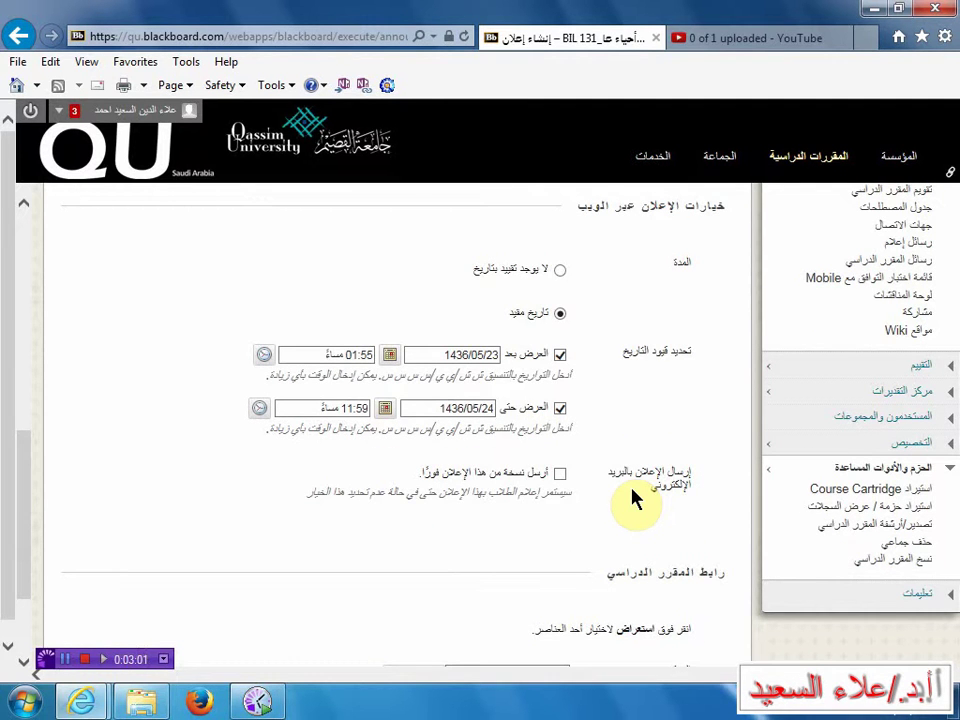
{"action": "scroll", "coordinate": [635, 497], "scroll_direction": "up", "scroll_amount": 6}
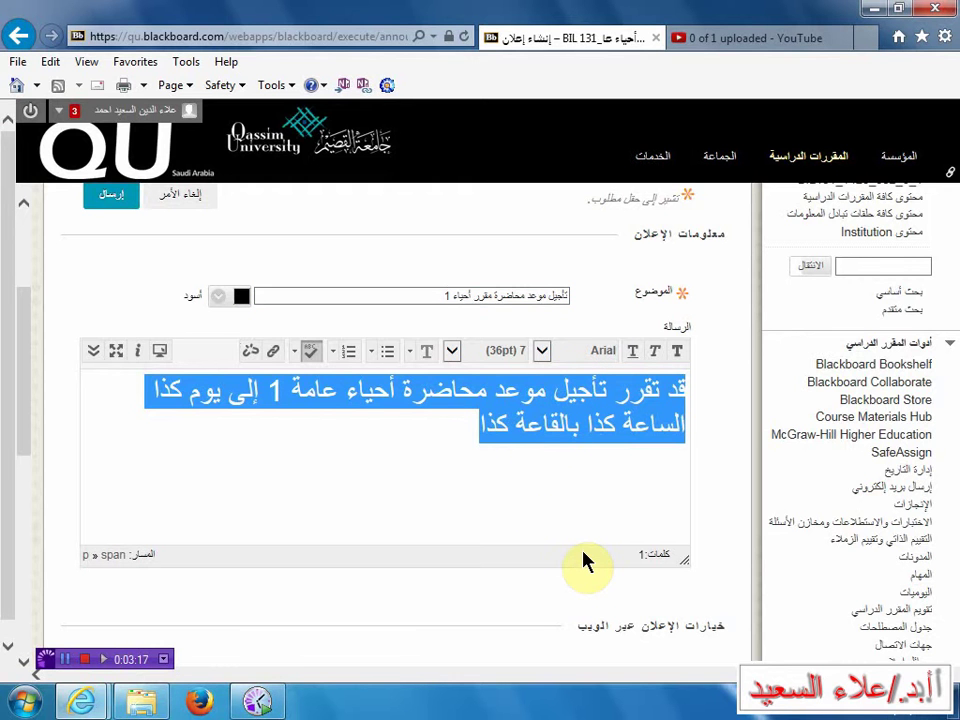
{"action": "scroll", "coordinate": [586, 562], "scroll_direction": "down", "scroll_amount": 5}
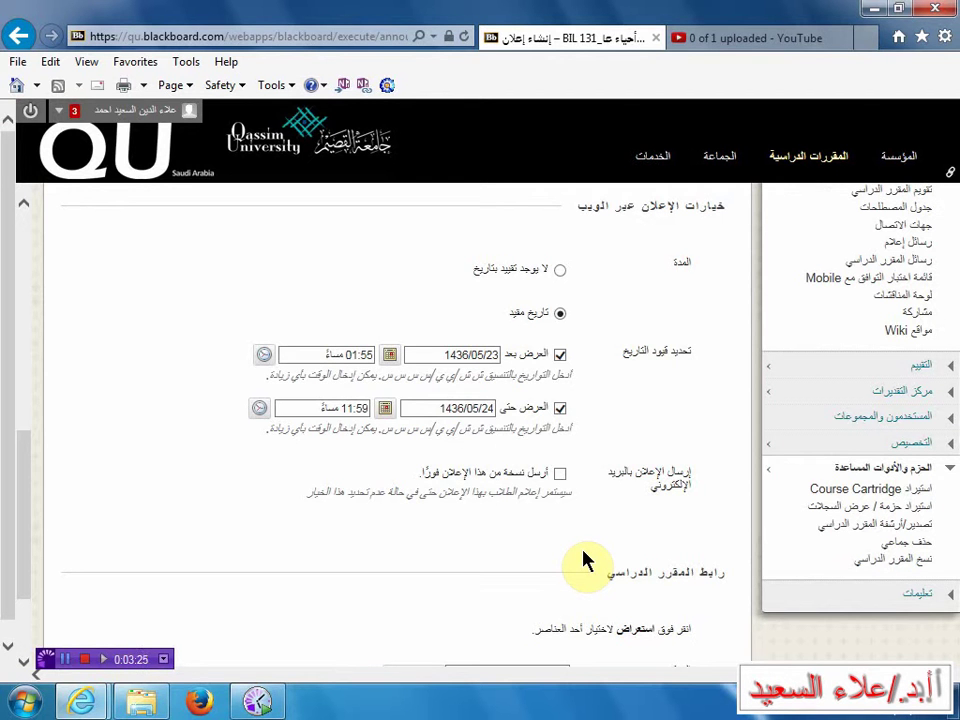
{"action": "scroll", "coordinate": [586, 562], "scroll_direction": "up", "scroll_amount": 6}
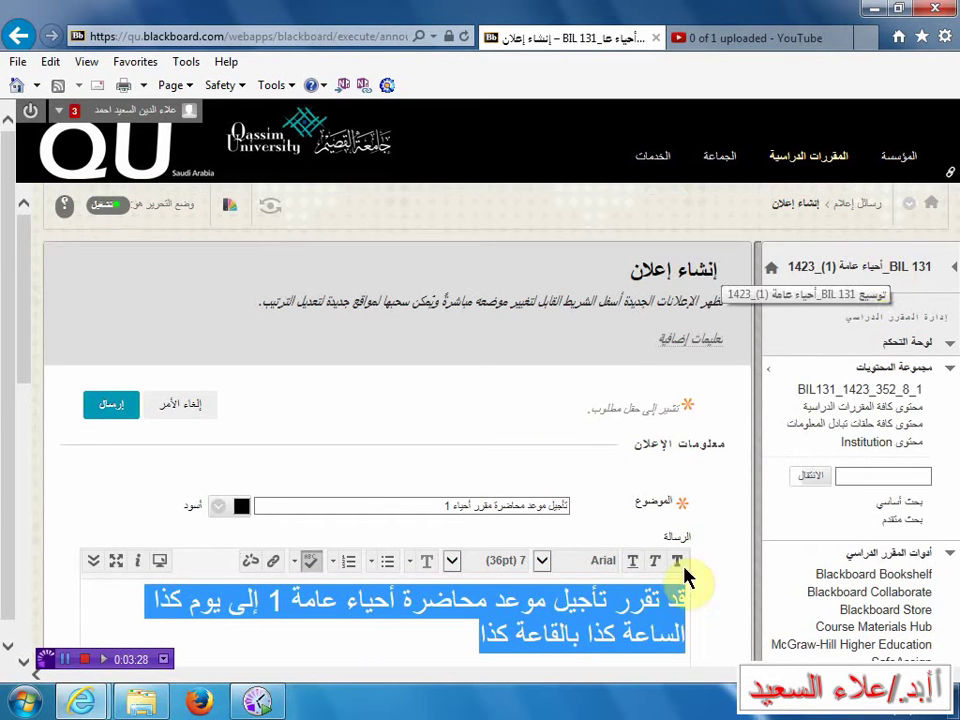
{"action": "scroll", "coordinate": [679, 589], "scroll_direction": "down", "scroll_amount": 3}
{"action": "scroll", "coordinate": [679, 589], "scroll_direction": "down", "scroll_amount": 3}
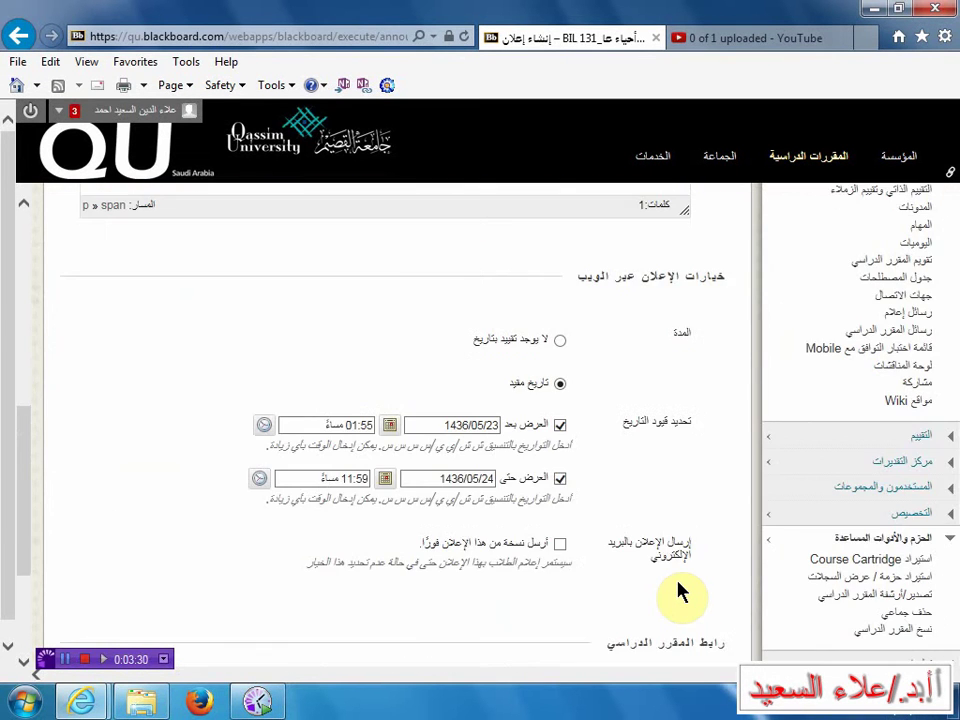
{"action": "scroll", "coordinate": [679, 589], "scroll_direction": "down", "scroll_amount": 2}
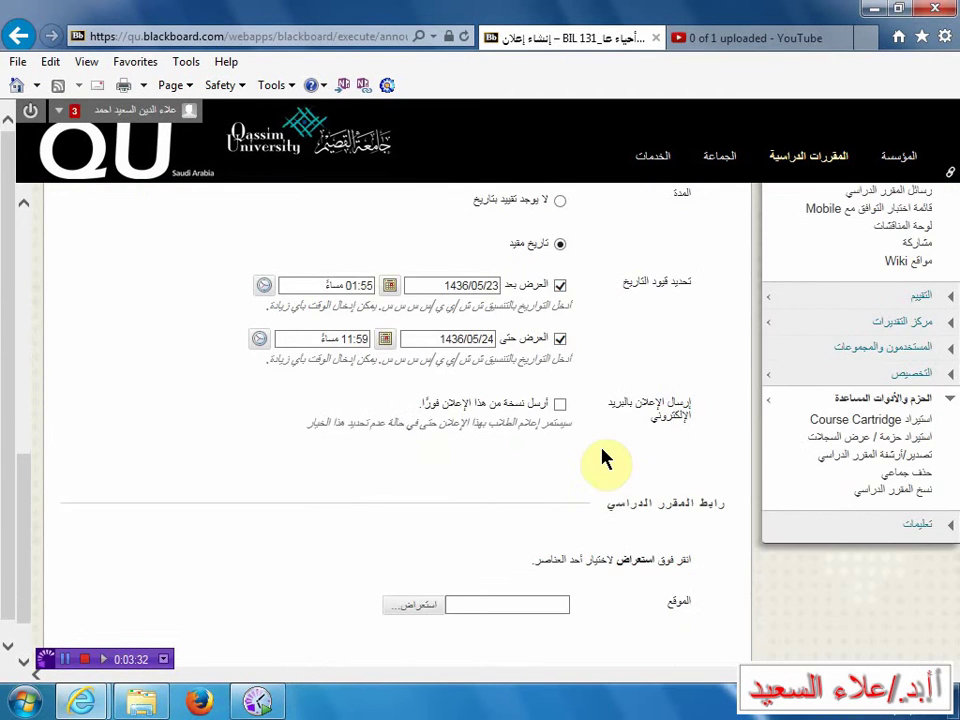
{"action": "left_click", "coordinate": [561, 408]}
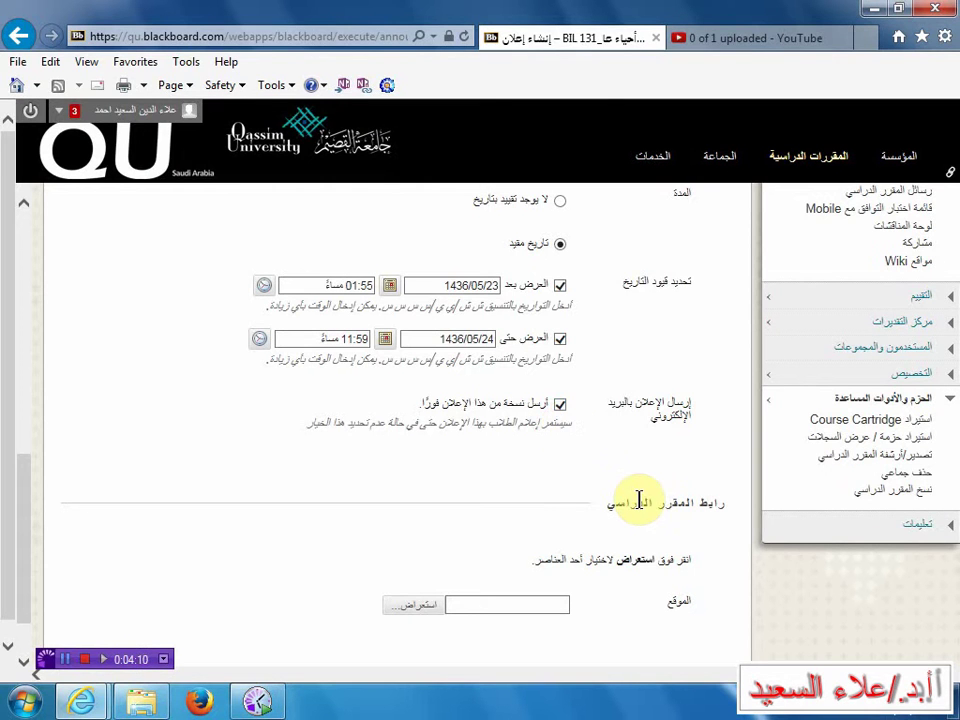
Link the announcement to the course content item "مقرر احياء 1 (تجريبي)" and try to submit it.
{"action": "scroll", "coordinate": [640, 505], "scroll_direction": "down", "scroll_amount": 3}
{"action": "scroll", "coordinate": [642, 546], "scroll_direction": "up", "scroll_amount": 1}
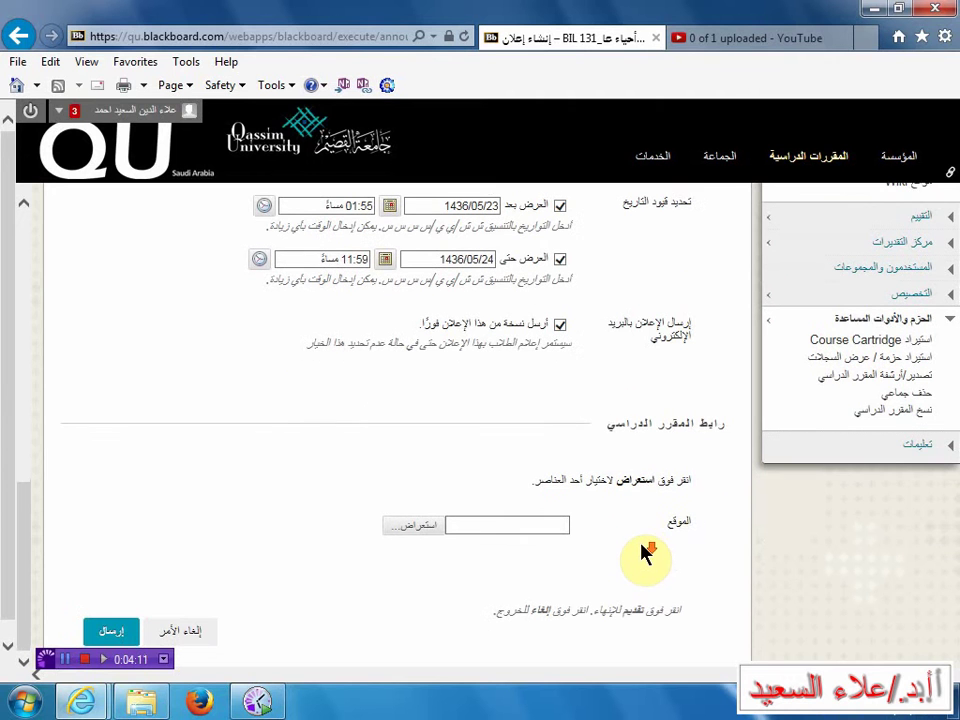
{"action": "scroll", "coordinate": [642, 556], "scroll_direction": "down", "scroll_amount": 1}
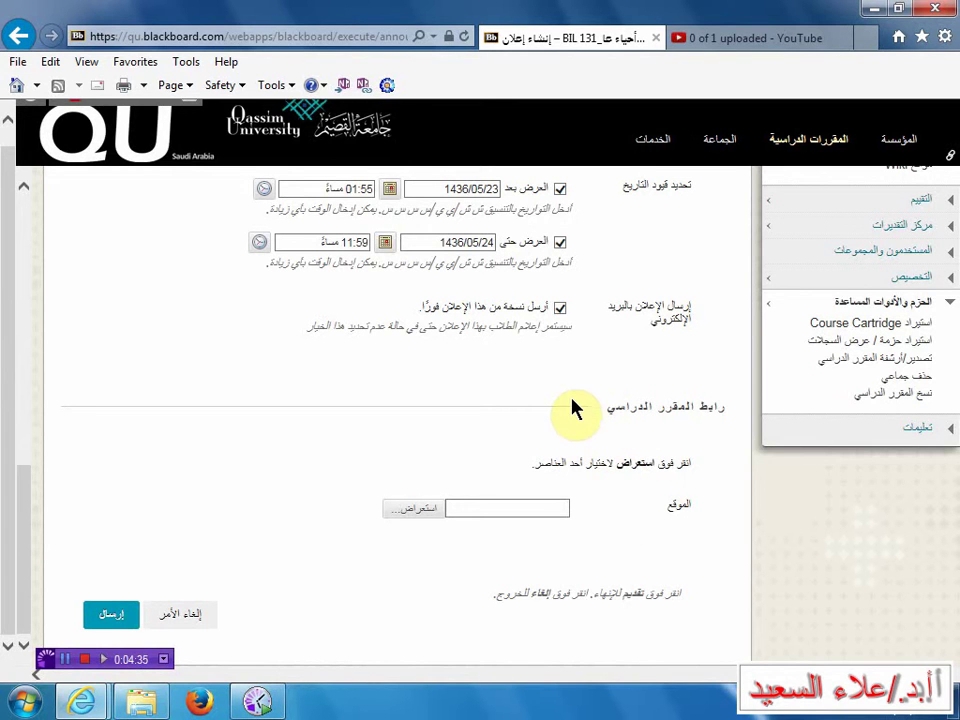
{"action": "left_click", "coordinate": [408, 511]}
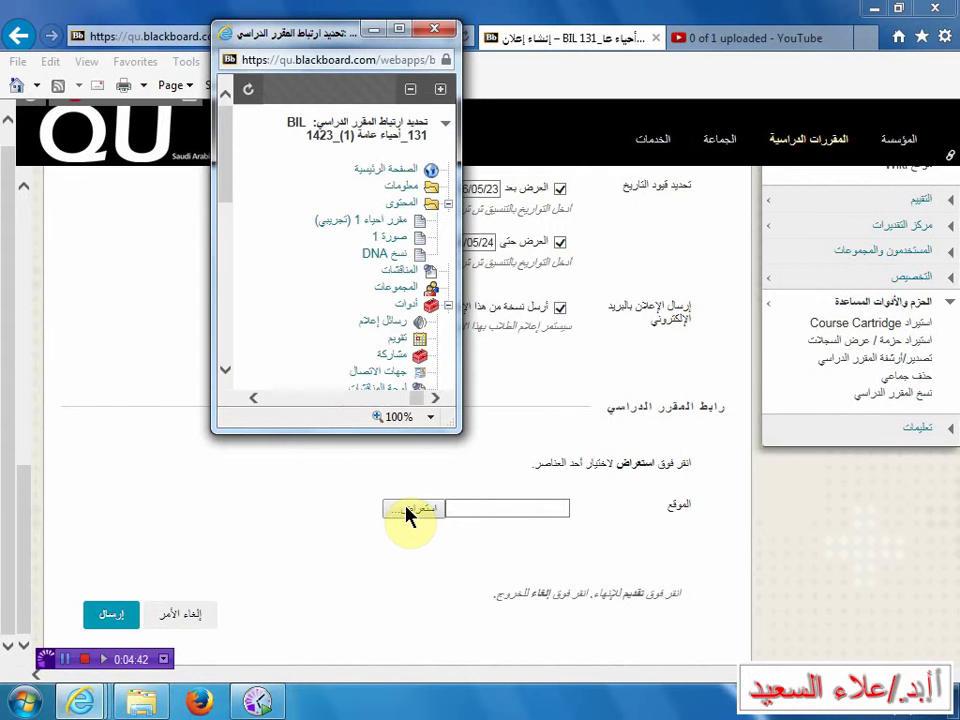
{"action": "left_click", "coordinate": [397, 228]}
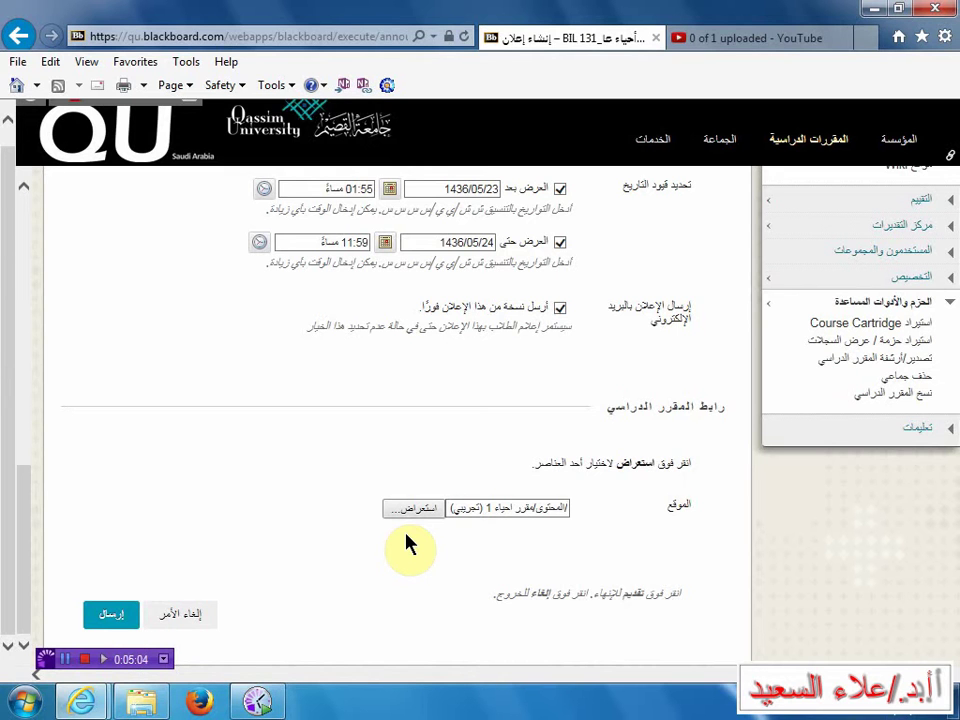
{"action": "left_click", "coordinate": [110, 618]}
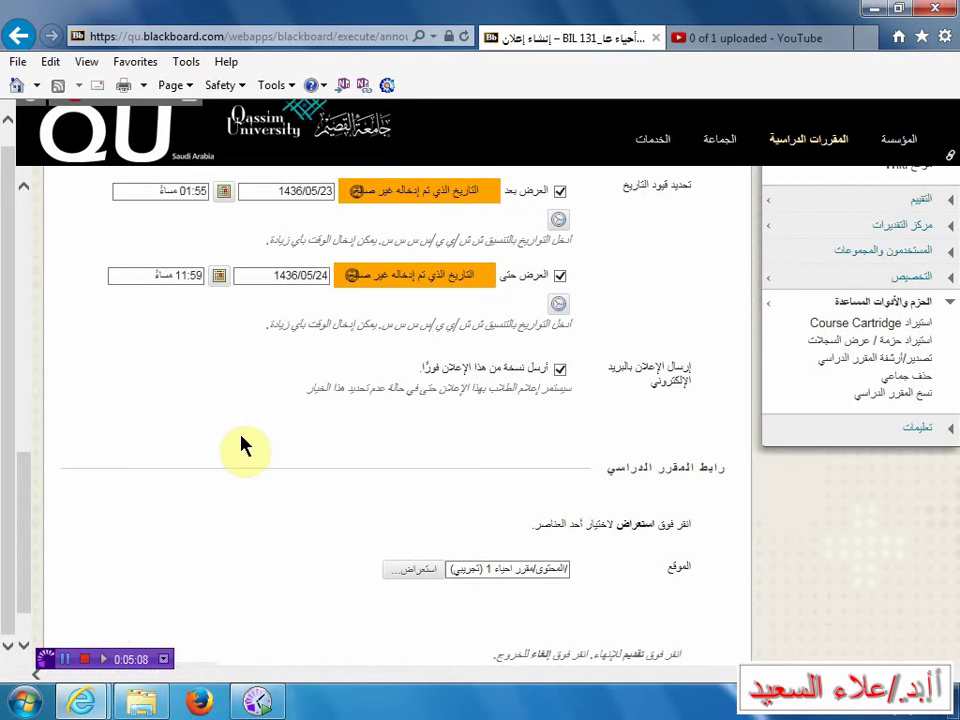
{"action": "scroll", "coordinate": [426, 319], "scroll_direction": "up", "scroll_amount": 3}
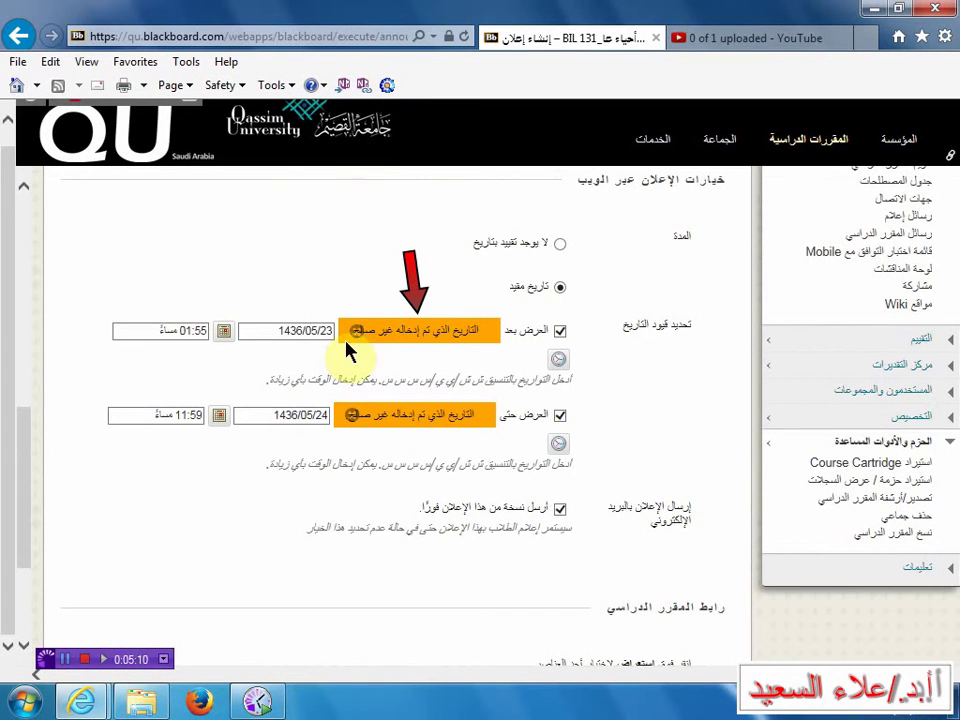
Switch the announcement's duration to no date restriction (لا يوجد تقييد بتاريخ) and submit the announcement.
{"action": "left_click", "coordinate": [560, 331]}
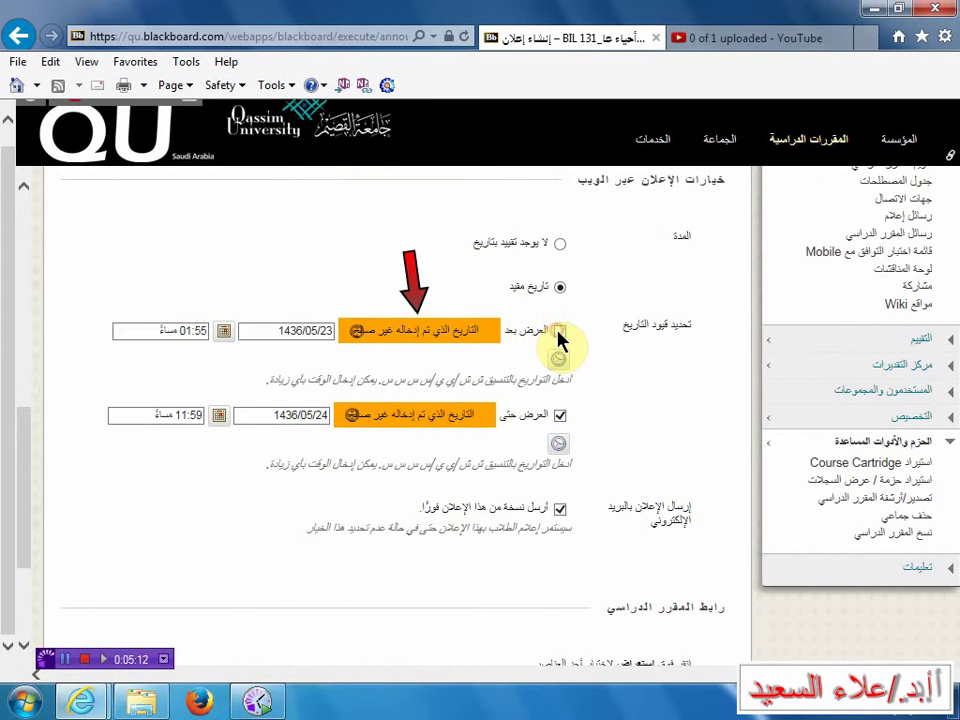
{"action": "left_click", "coordinate": [560, 245]}
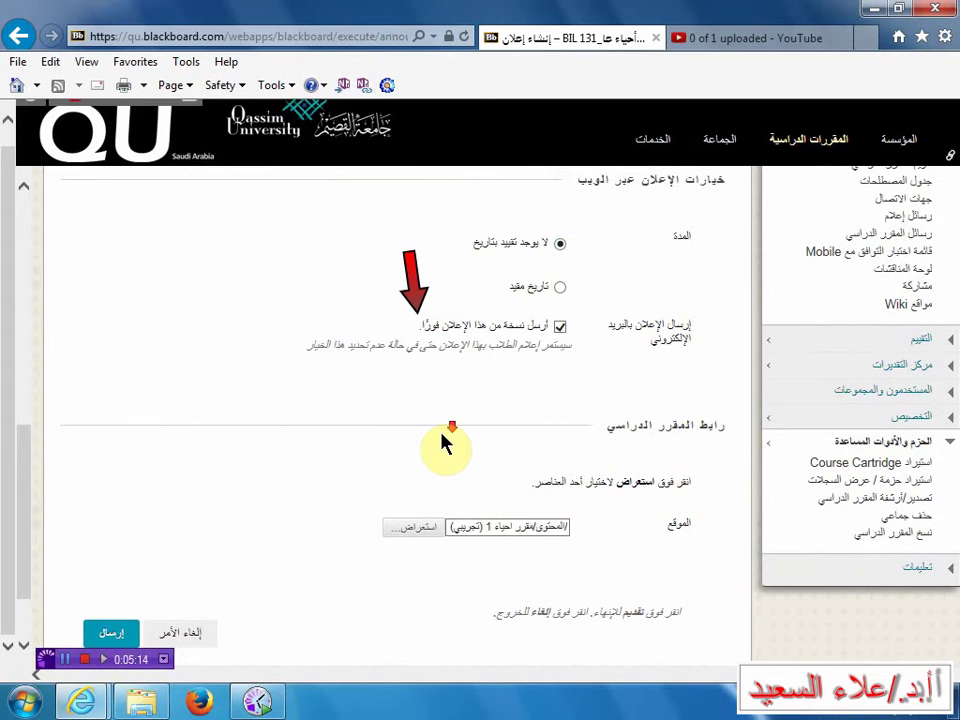
{"action": "scroll", "coordinate": [446, 445], "scroll_direction": "down", "scroll_amount": 2}
{"action": "left_click", "coordinate": [110, 540]}
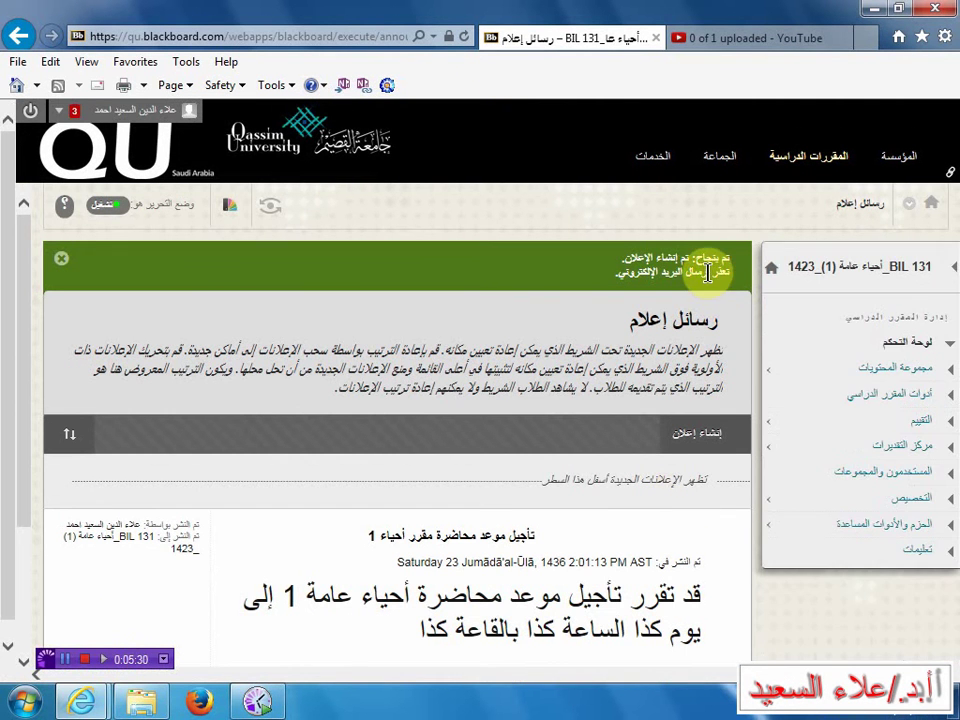
Review the published announcement about the postponed lecture and follow its course link to the linked content.
{"action": "mouse_move", "coordinate": [617, 268]}
{"action": "left_mouse_down"}
{"action": "mouse_move", "coordinate": [727, 265]}
{"action": "mouse_move", "coordinate": [680, 265]}
{"action": "mouse_move", "coordinate": [626, 282]}
{"action": "left_mouse_up"}
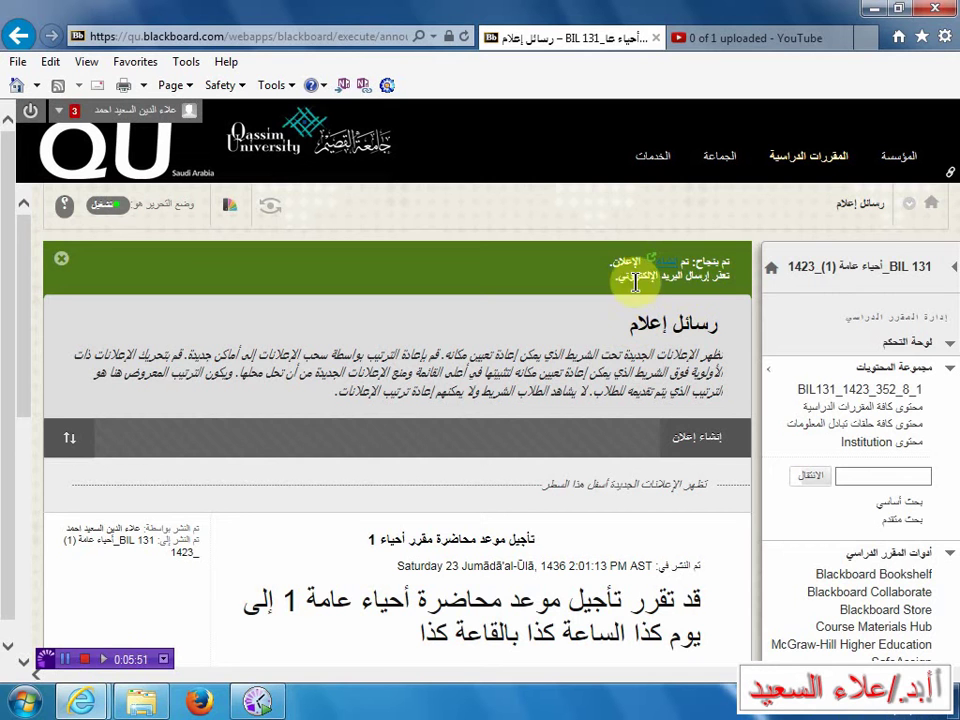
{"action": "scroll", "coordinate": [583, 343], "scroll_direction": "down", "scroll_amount": 2}
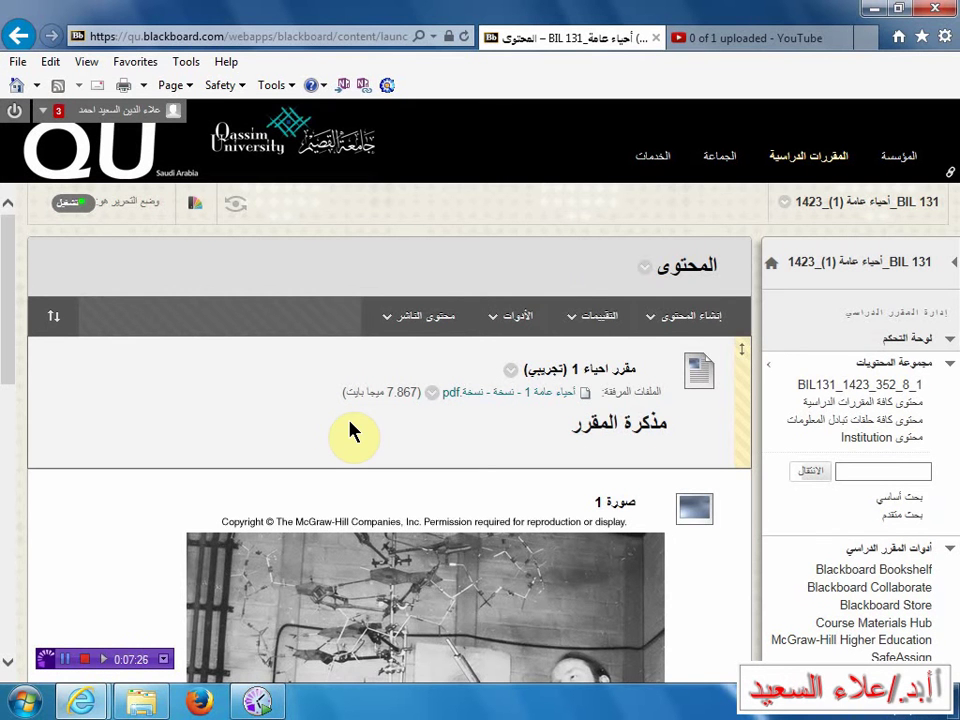
Go to the BIL 131 course home page (الصفحة الرئيسية) and view the posted announcement in full from its announcements module.
{"action": "left_click", "coordinate": [921, 261]}
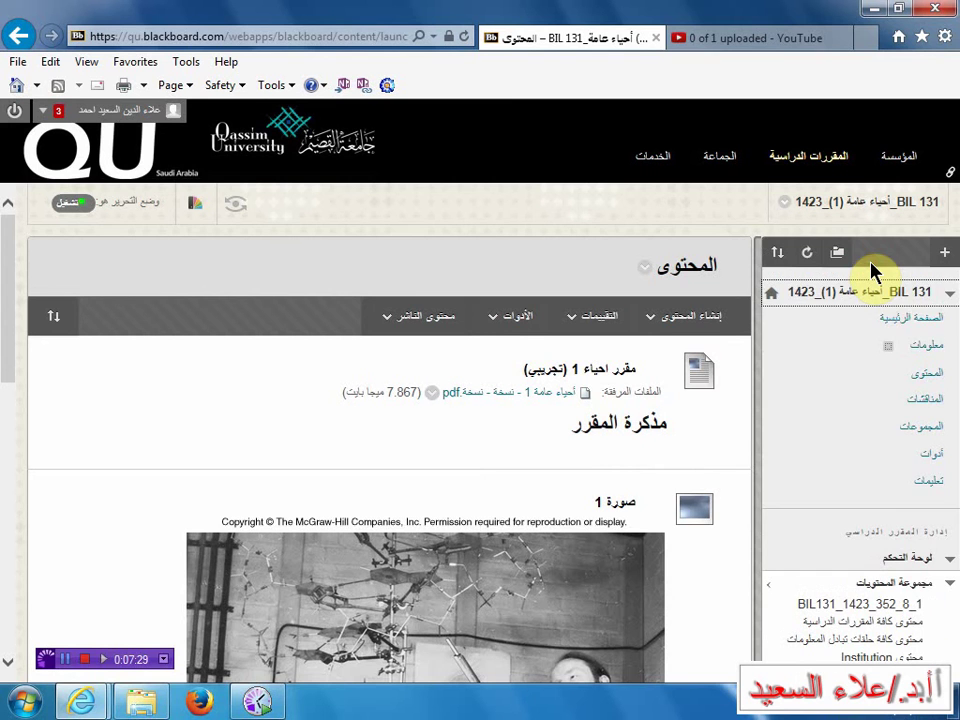
{"action": "left_click", "coordinate": [913, 320]}
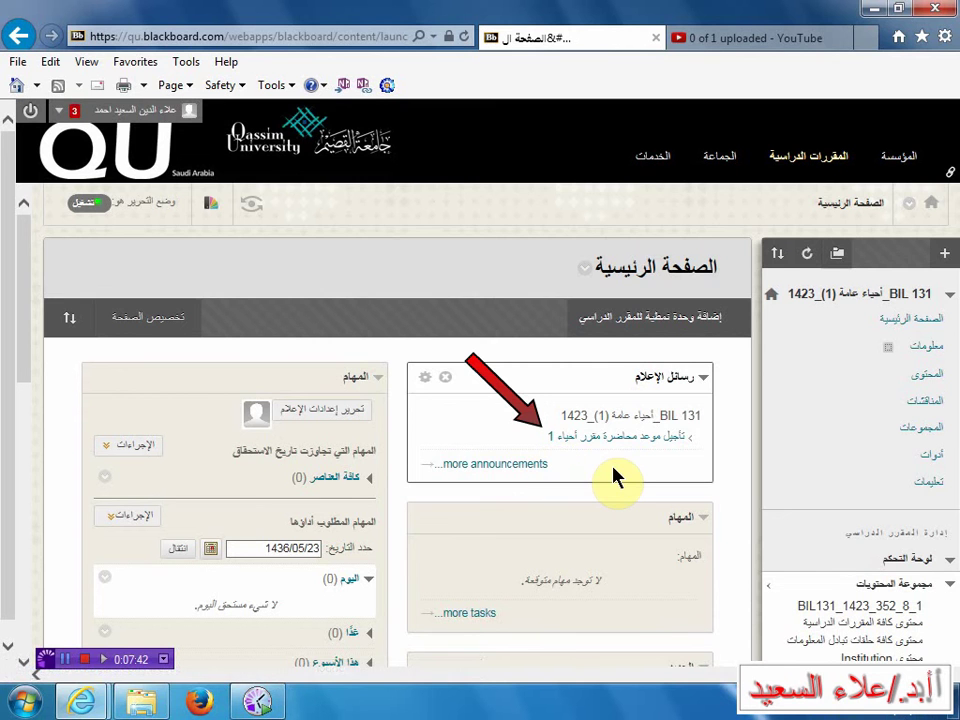
{"action": "scroll", "coordinate": [614, 470], "scroll_direction": "down", "scroll_amount": 1}
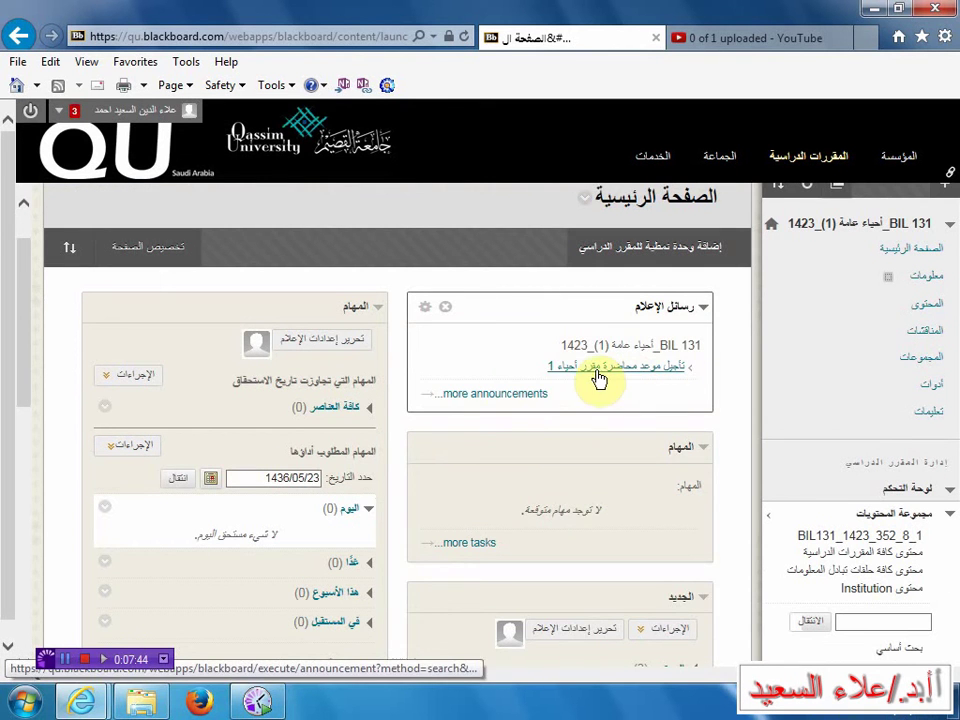
{"action": "left_click", "coordinate": [570, 380]}
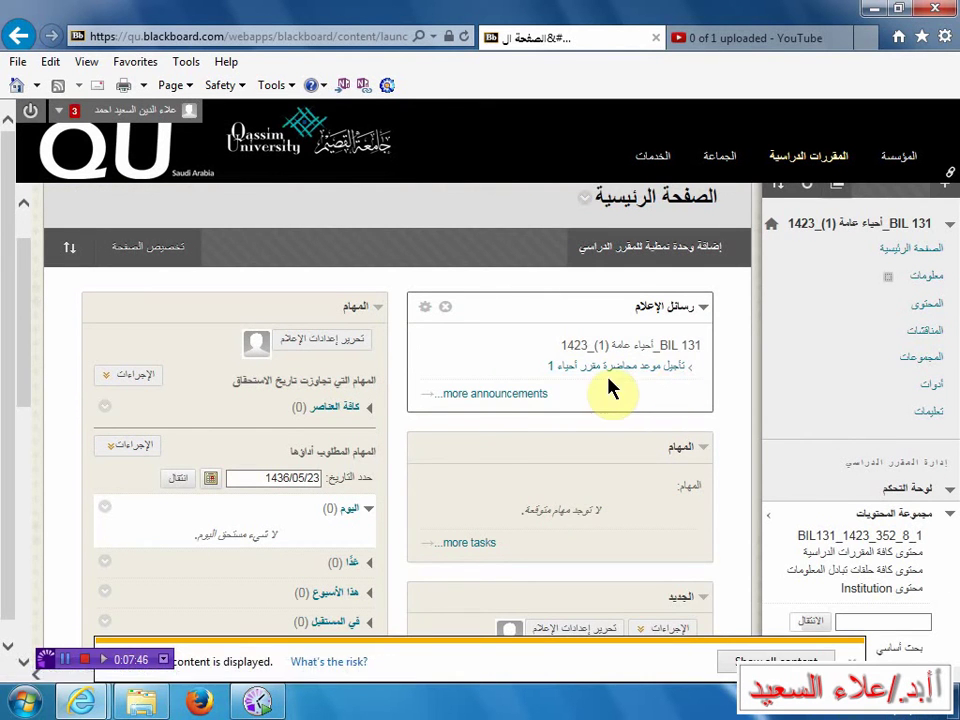
{"action": "left_click", "coordinate": [509, 399]}
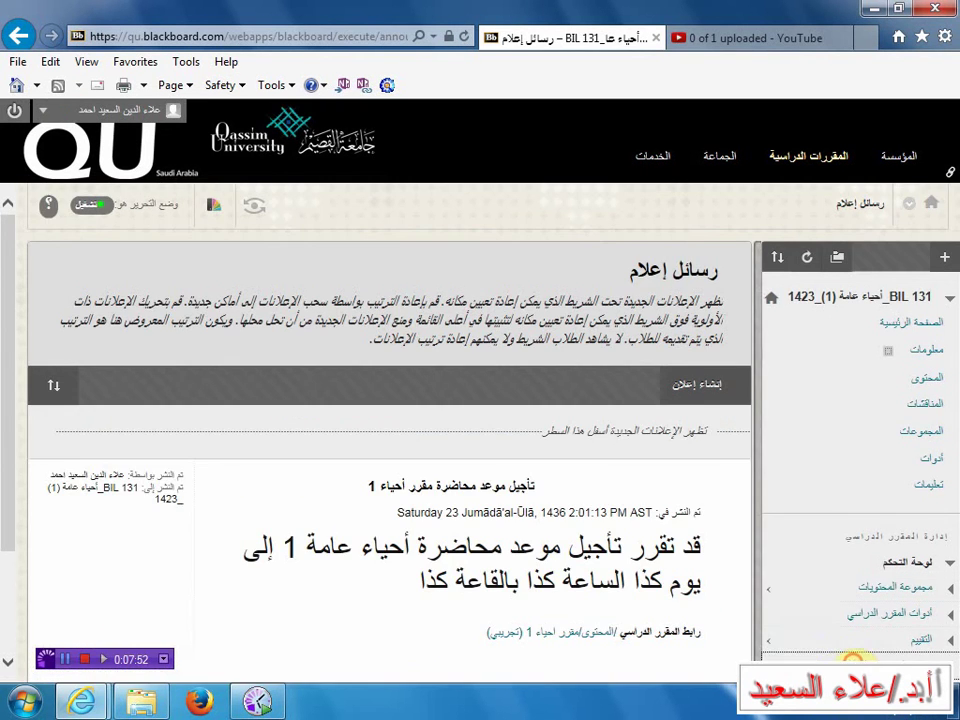
{"action": "scroll", "coordinate": [733, 534], "scroll_direction": "down", "scroll_amount": 3}
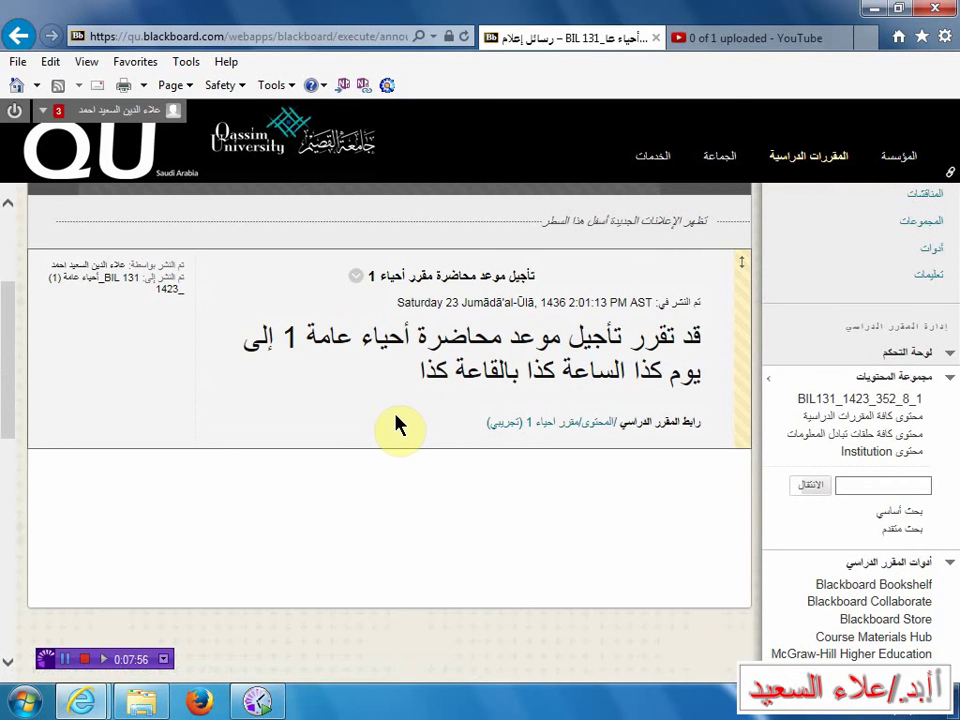
{"action": "scroll", "coordinate": [498, 426], "scroll_direction": "up", "scroll_amount": 3}
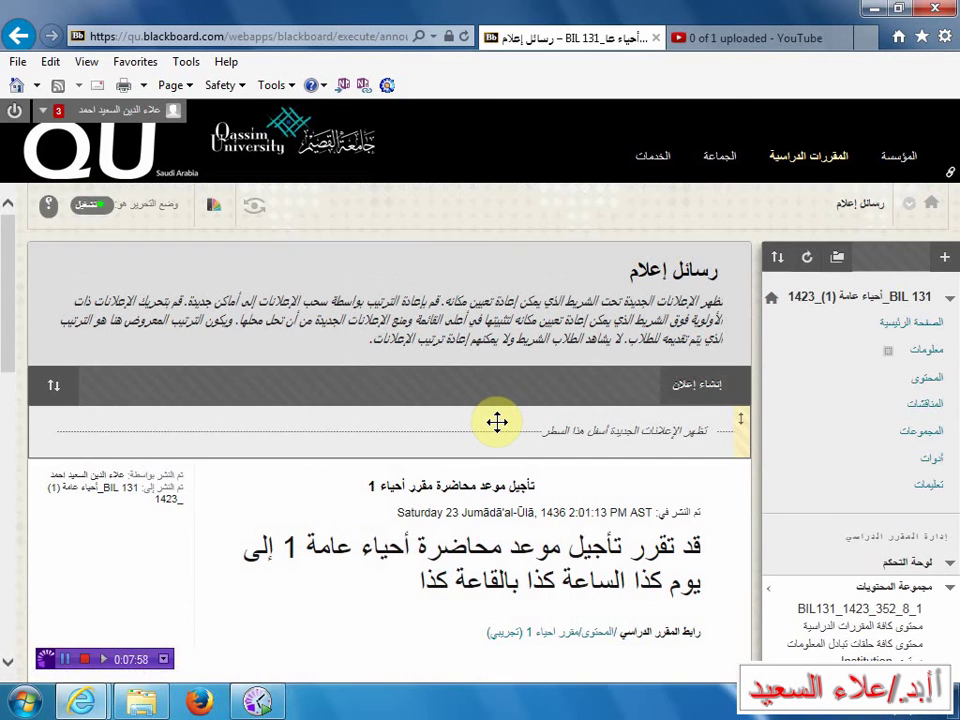
Go to the institution page (المؤسسة), check the announcement in its announcements and courses modules, and dismiss the browser's content notice.
{"action": "left_click", "coordinate": [897, 158]}
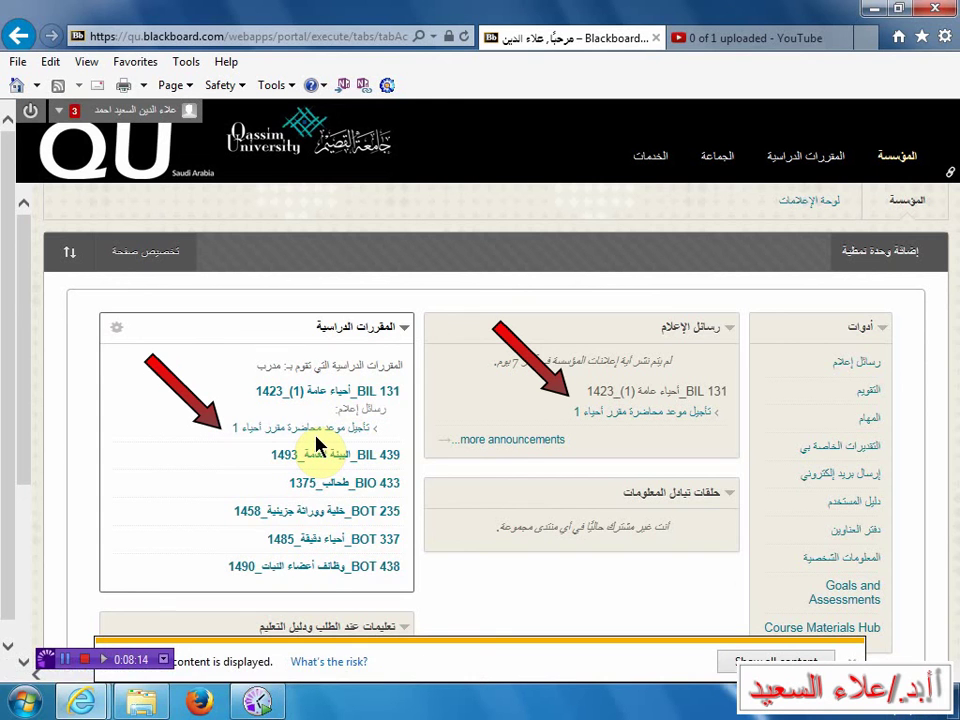
{"action": "left_click", "coordinate": [851, 661]}
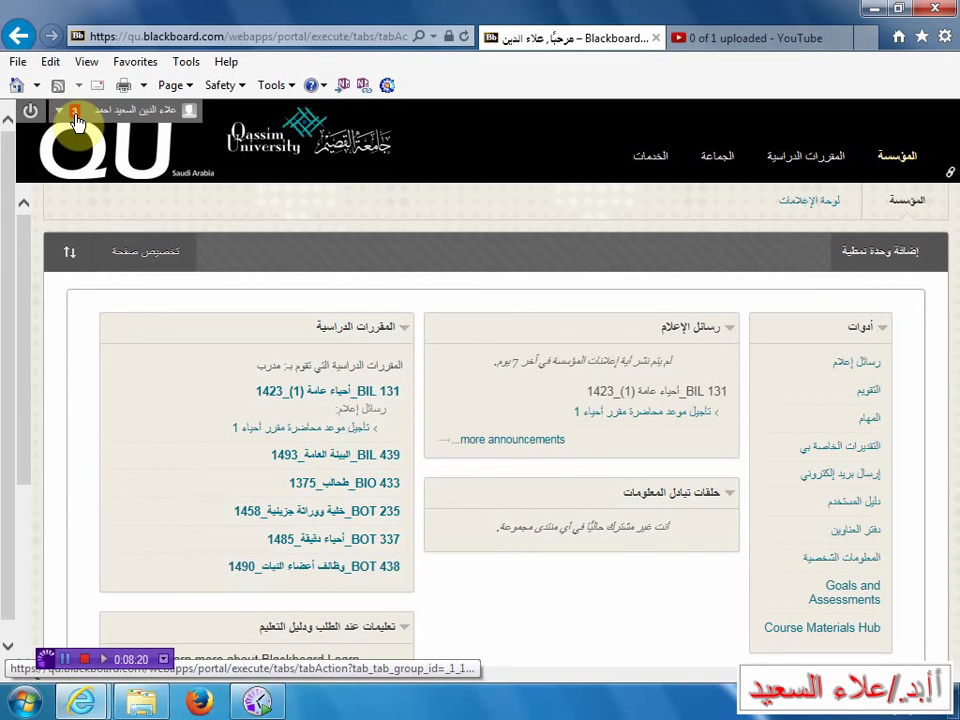
Open the BIL 131 course's content page (المحتوى), look through its items, and return to the institution page (المؤسسة).
{"action": "left_click", "coordinate": [305, 395]}
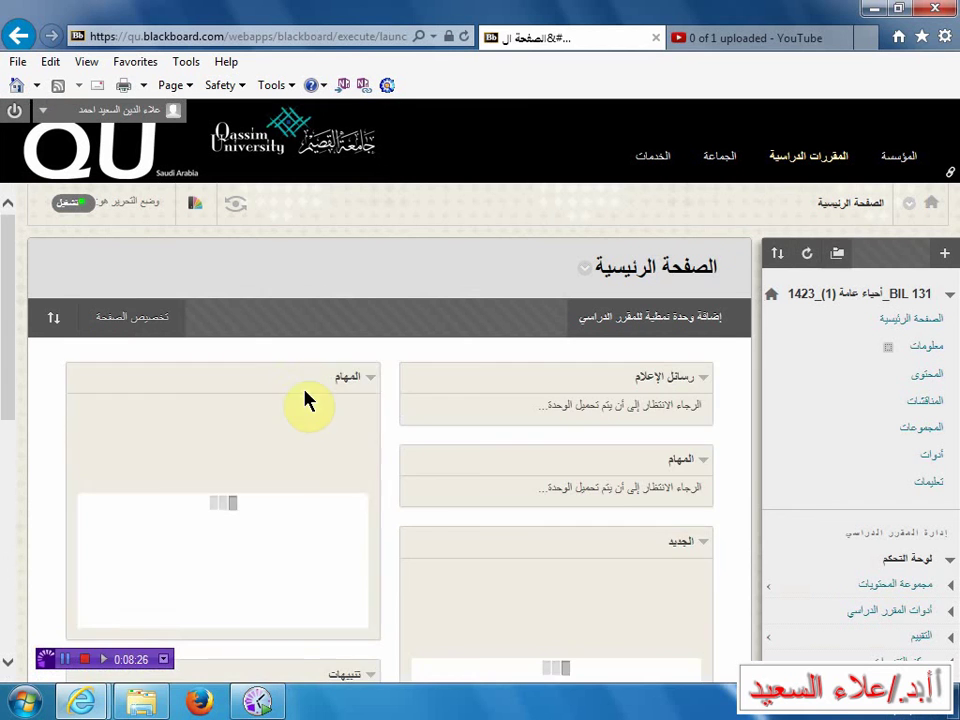
{"action": "left_click", "coordinate": [929, 376]}
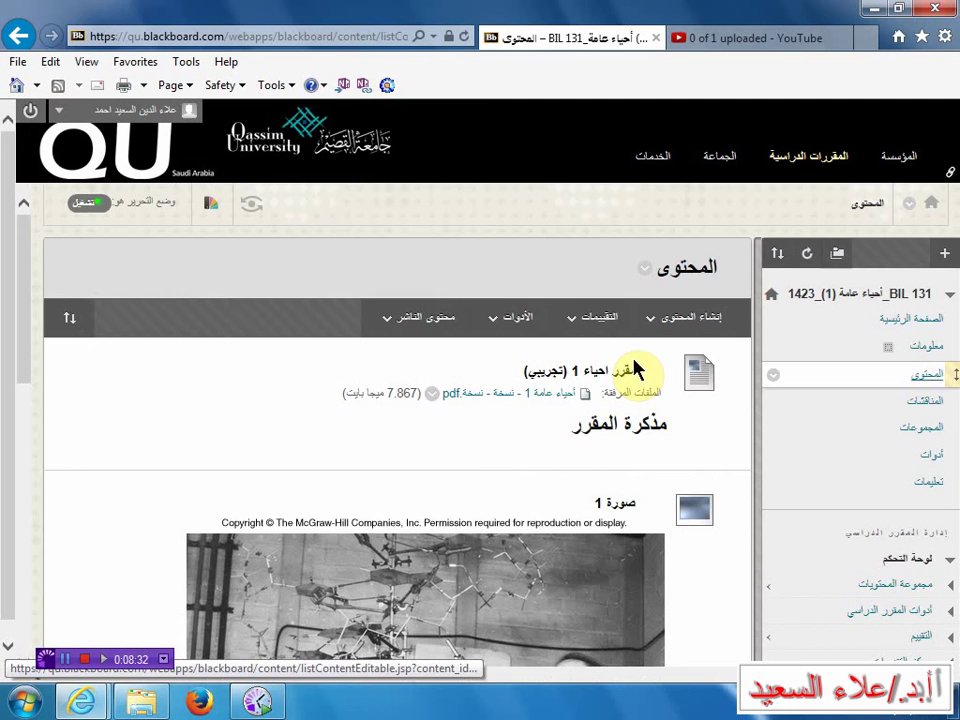
{"action": "scroll", "coordinate": [697, 528], "scroll_direction": "down", "scroll_amount": 6}
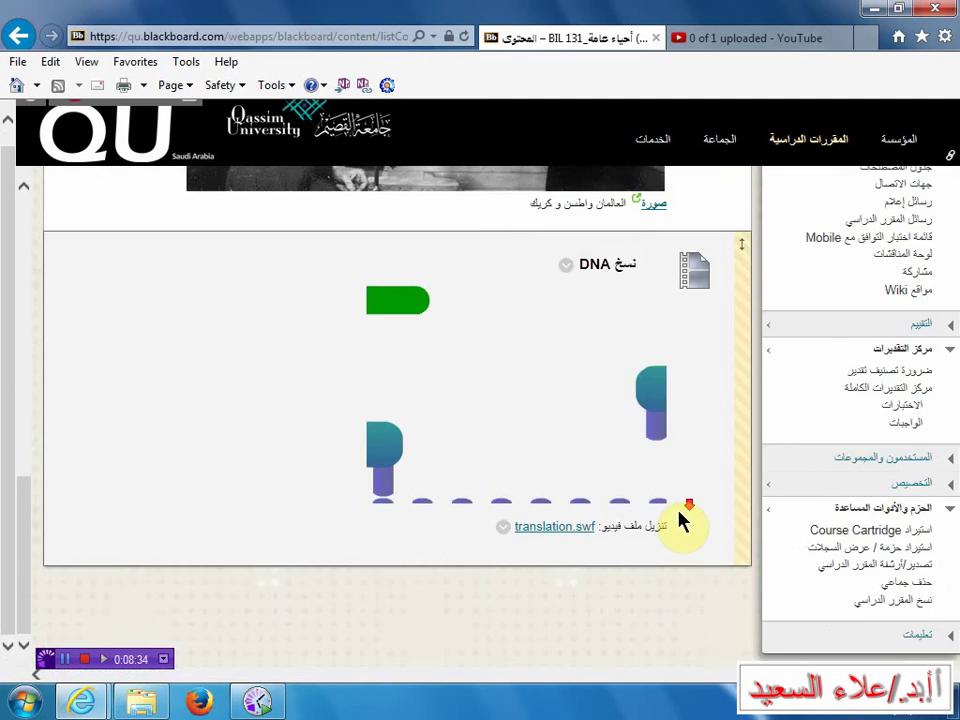
{"action": "scroll", "coordinate": [536, 476], "scroll_direction": "up", "scroll_amount": 8}
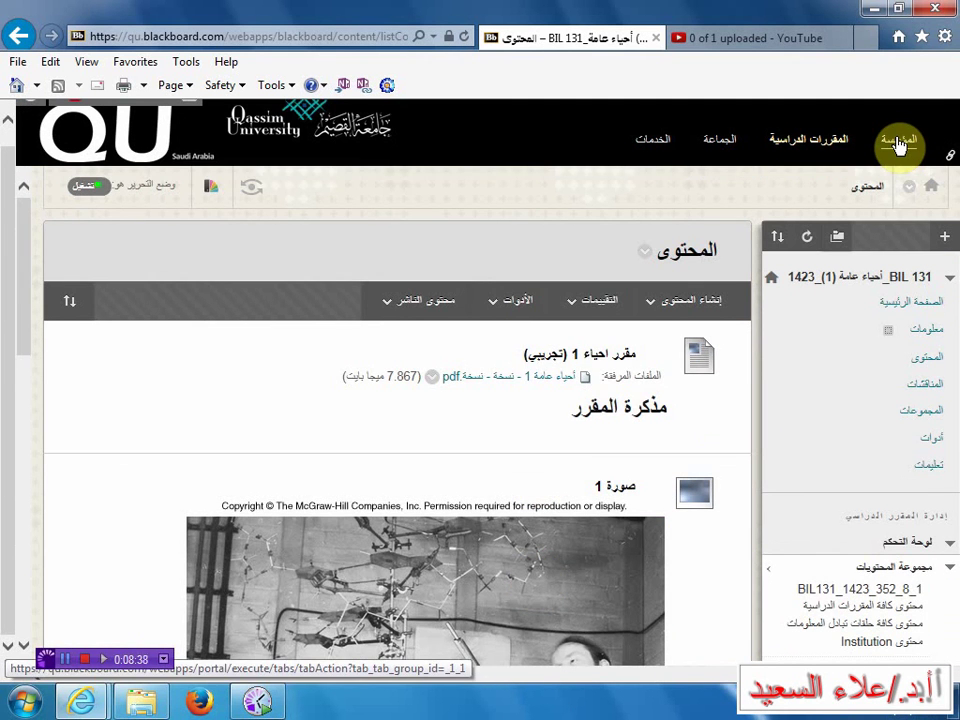
{"action": "left_click", "coordinate": [897, 146]}
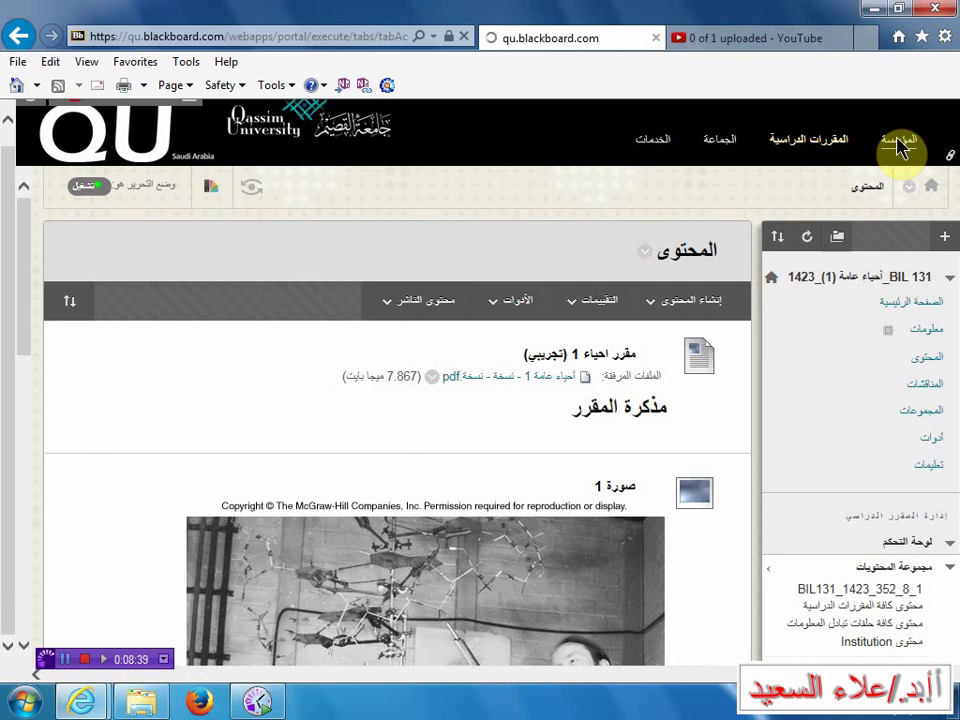